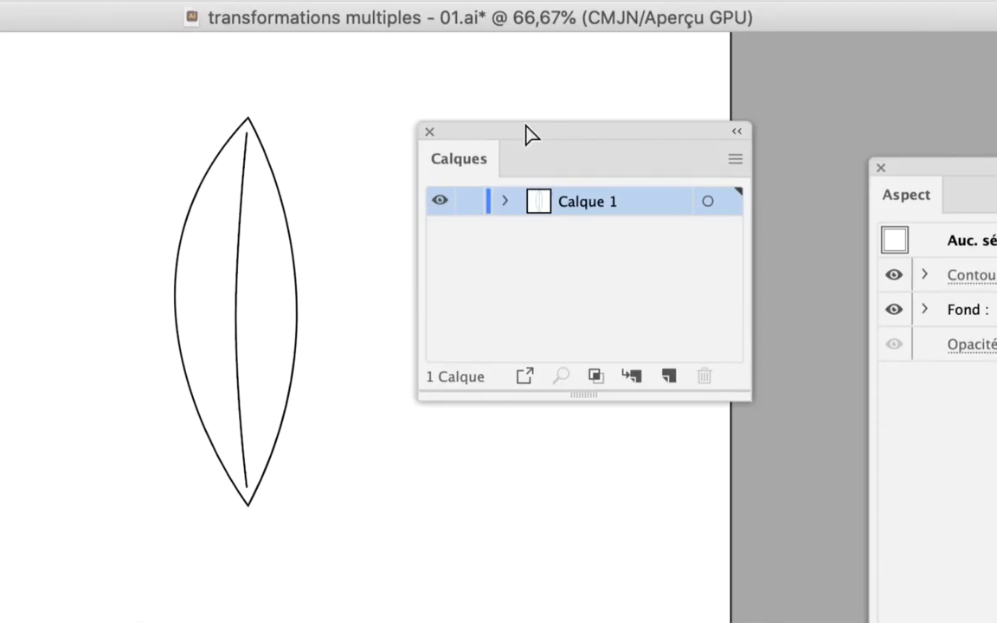
# Expand Calque 1, enlarge the Layers panel and set its row size to a custom 60 pixels
pyautogui.click(505, 201)
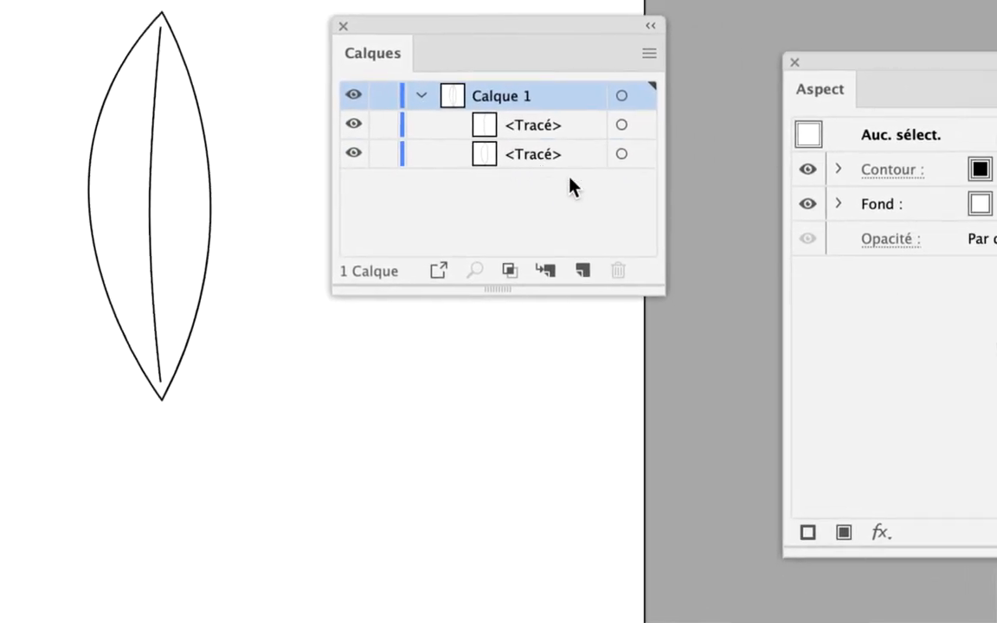
pyautogui.moveTo(599, 216); pyautogui.dragTo(671, 413)
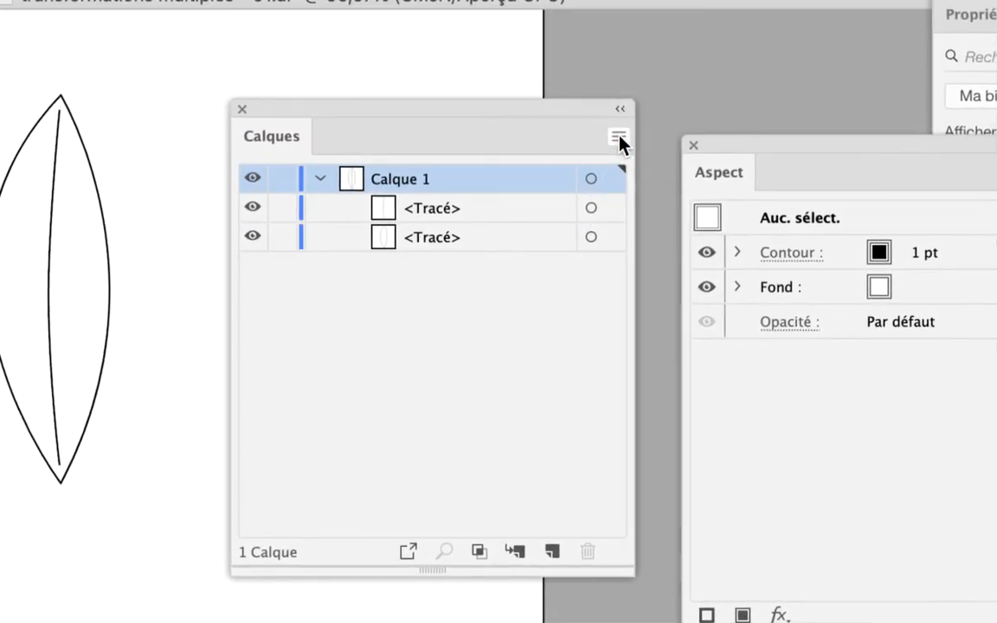
pyautogui.click(620, 141)
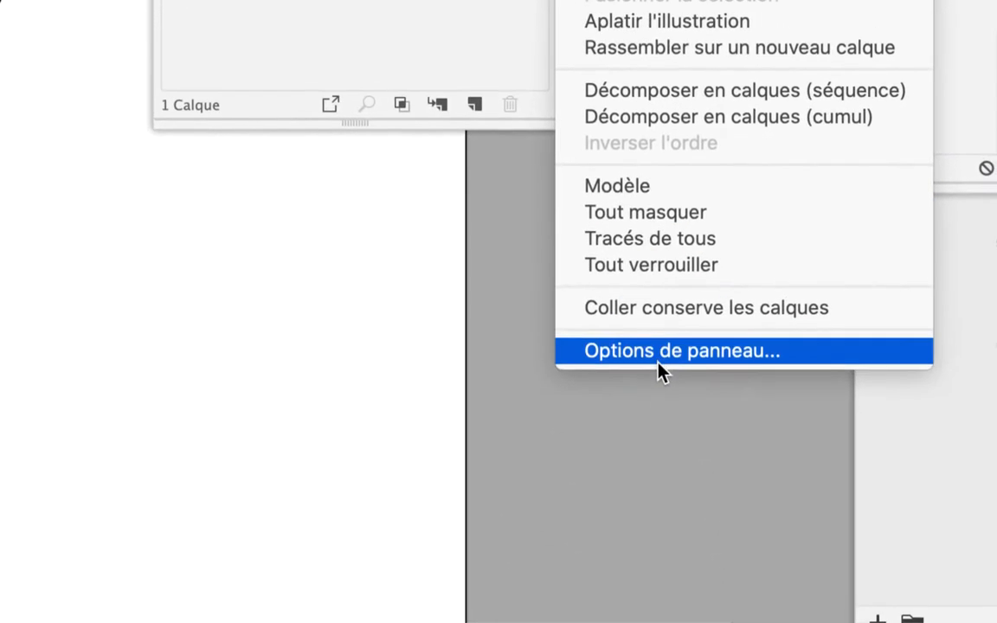
pyautogui.click(660, 367)
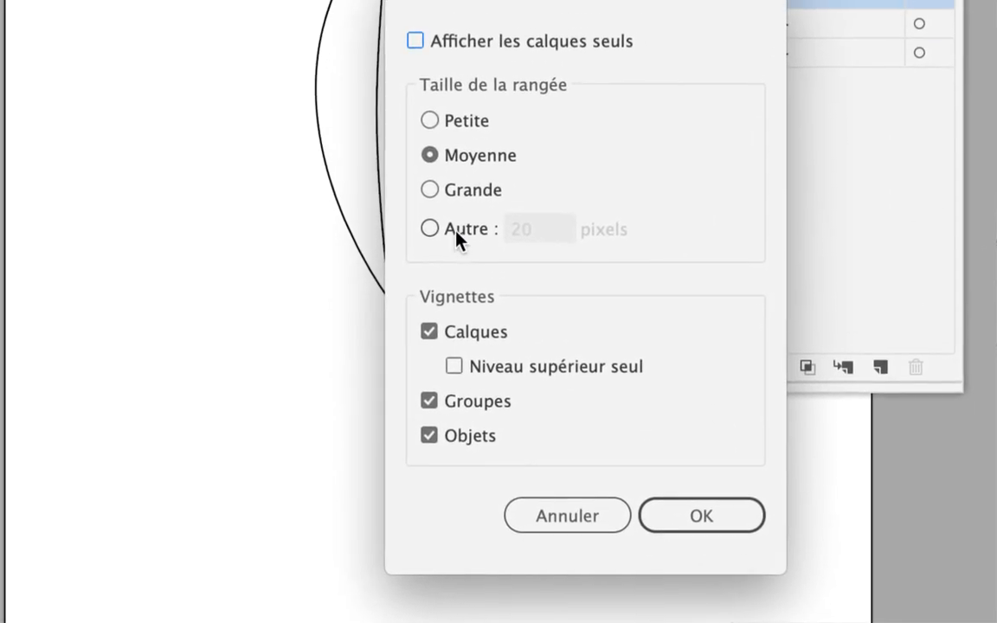
pyautogui.click(456, 231)
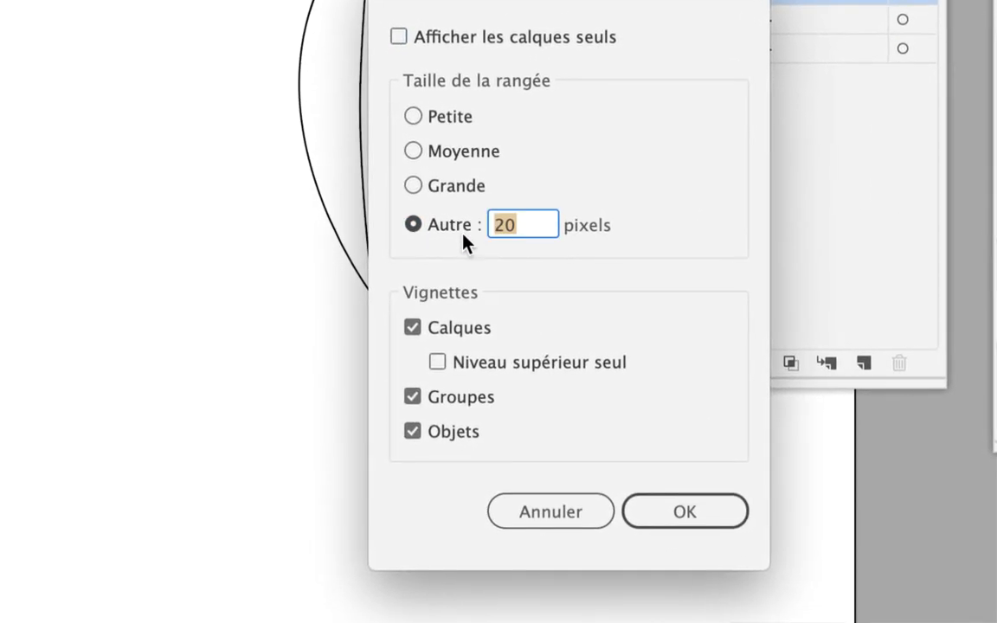
pyautogui.write('60')
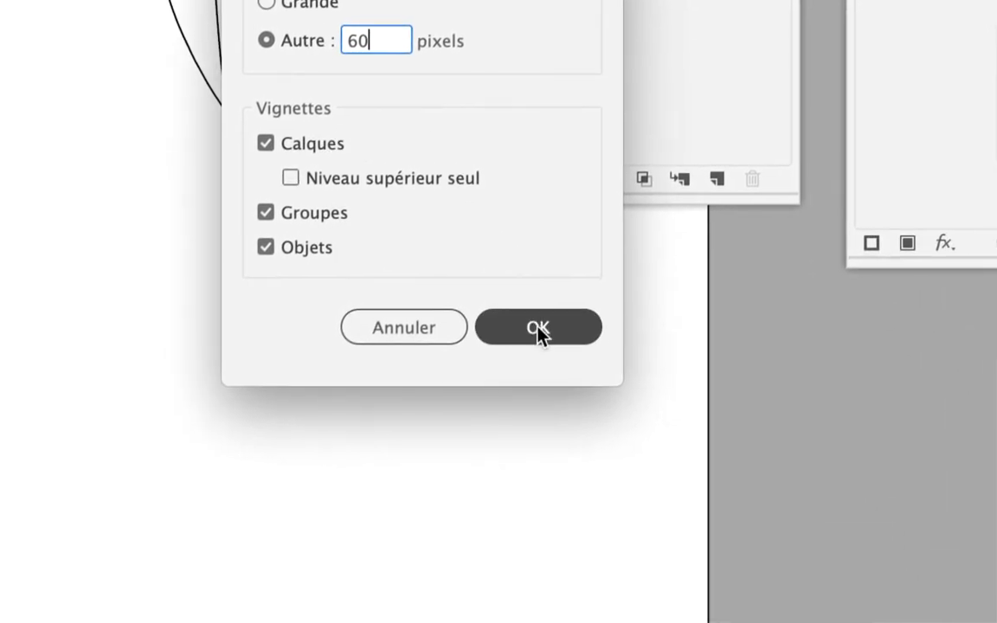
pyautogui.click(693, 561)
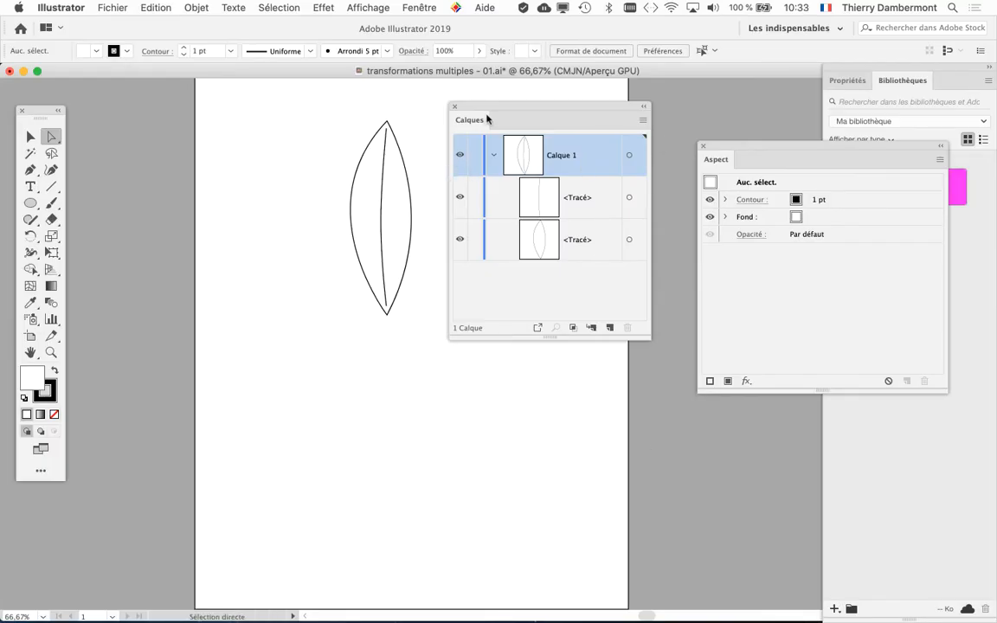
# Rearrange the Layers and tools panels, and place a single isolated anchor point below the leaf with the Pen tool
pyautogui.moveTo(487, 118); pyautogui.dragTo(567, 103)
pyautogui.moveTo(35, 110); pyautogui.dragTo(206, 98)
pyautogui.click(196, 162)
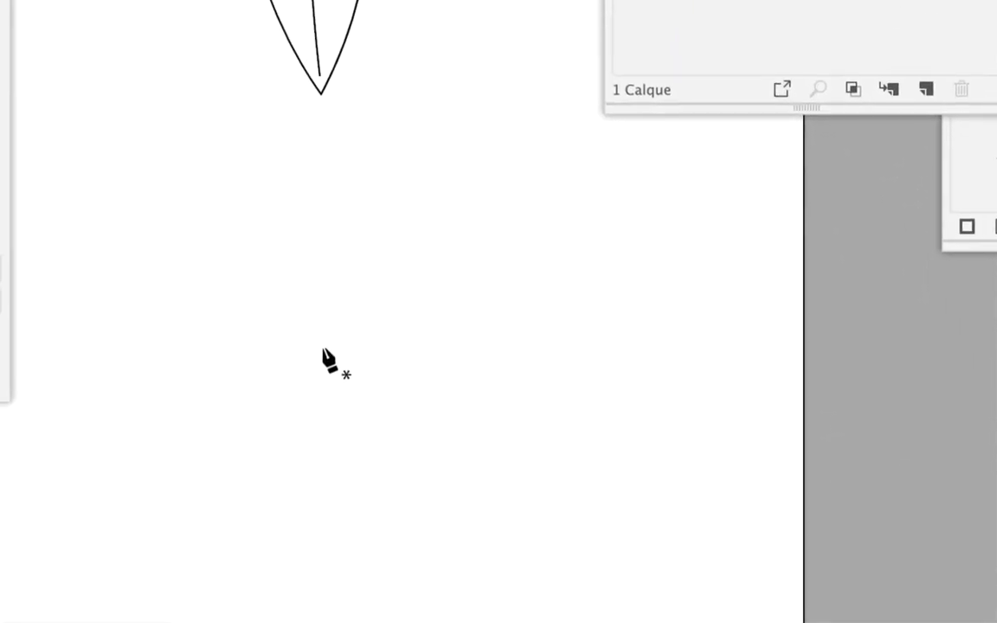
pyautogui.click(323, 349)
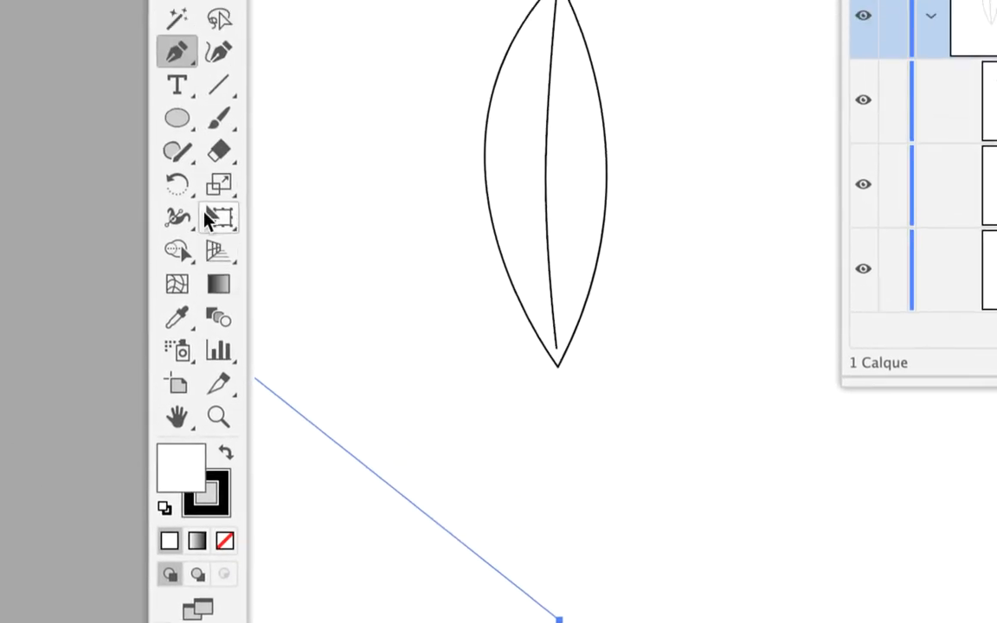
pyautogui.click(199, 138)
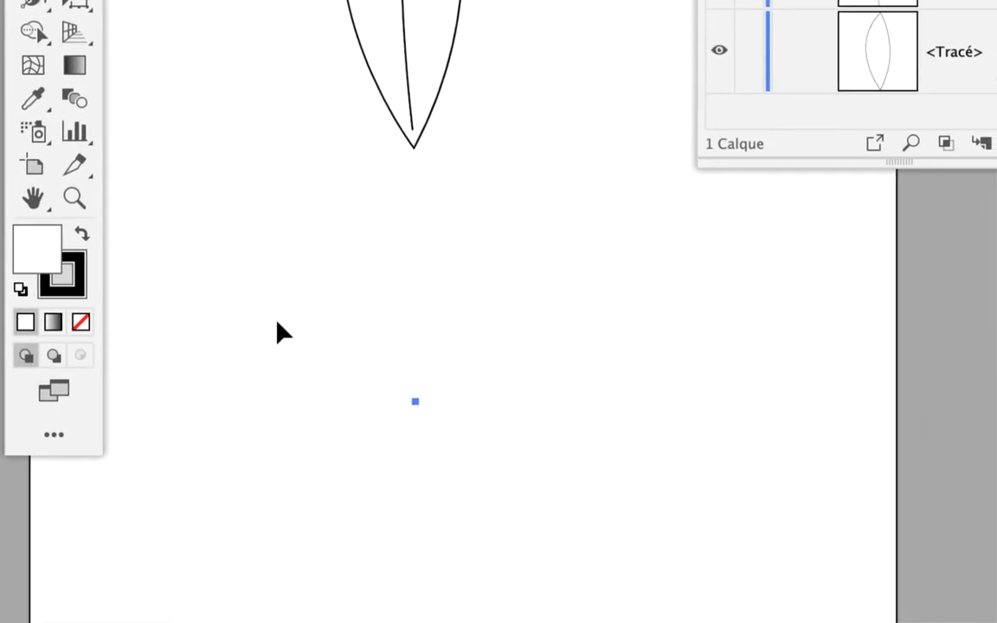
# Marquee-select the isolated anchor point below the leaf with the Selection tool, and deselect it again
pyautogui.click(277, 320)
pyautogui.moveTo(275, 324); pyautogui.dragTo(483, 464)
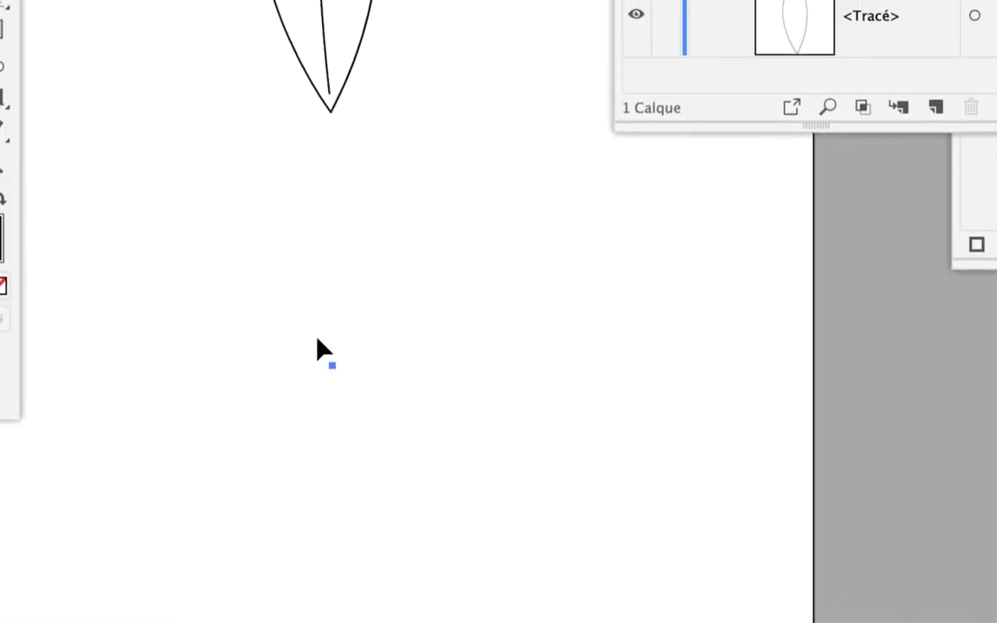
pyautogui.moveTo(300, 333); pyautogui.dragTo(396, 447)
pyautogui.click(263, 272)
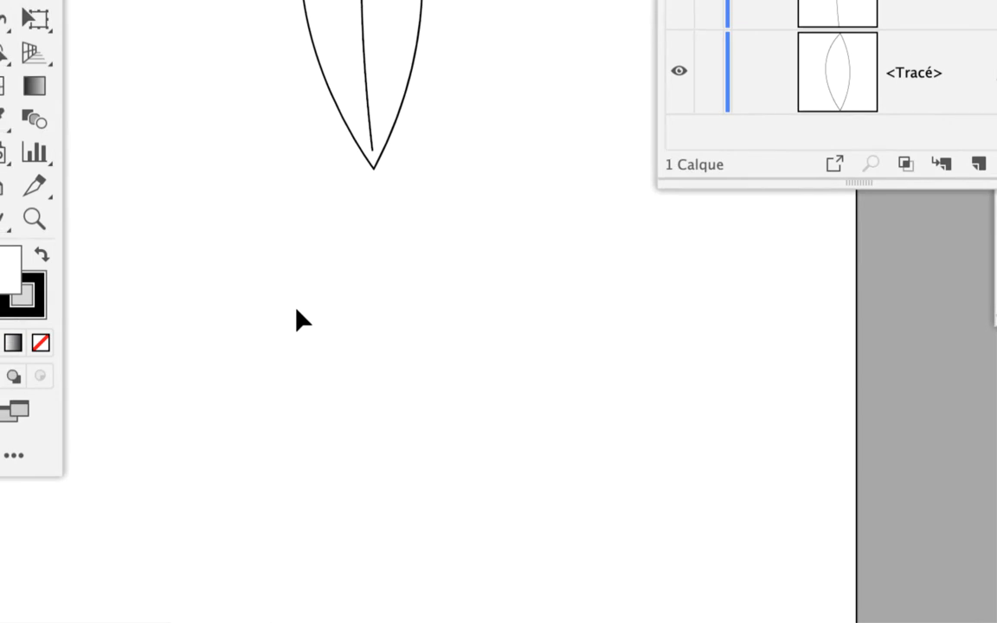
pyautogui.moveTo(300, 318); pyautogui.dragTo(440, 524)
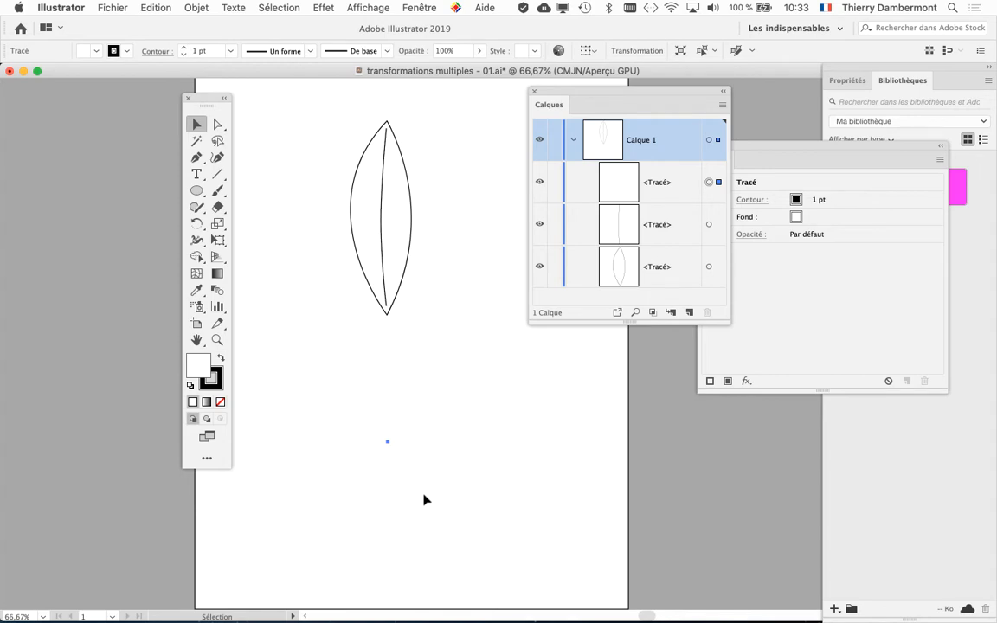
pyautogui.moveTo(436, 497); pyautogui.dragTo(361, 418)
pyautogui.click(363, 411)
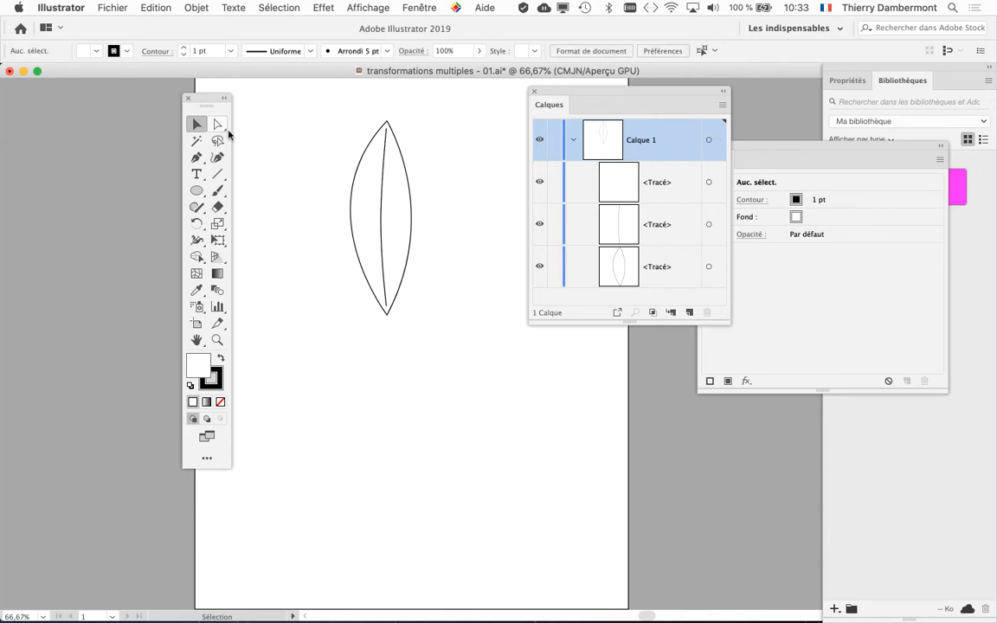
# Move the tools panel beside the artboard and switch the artwork display from preview to outline mode
pyautogui.moveTo(211, 102); pyautogui.dragTo(99, 109)
pyautogui.moveTo(299, 222); pyautogui.dragTo(220, 222)
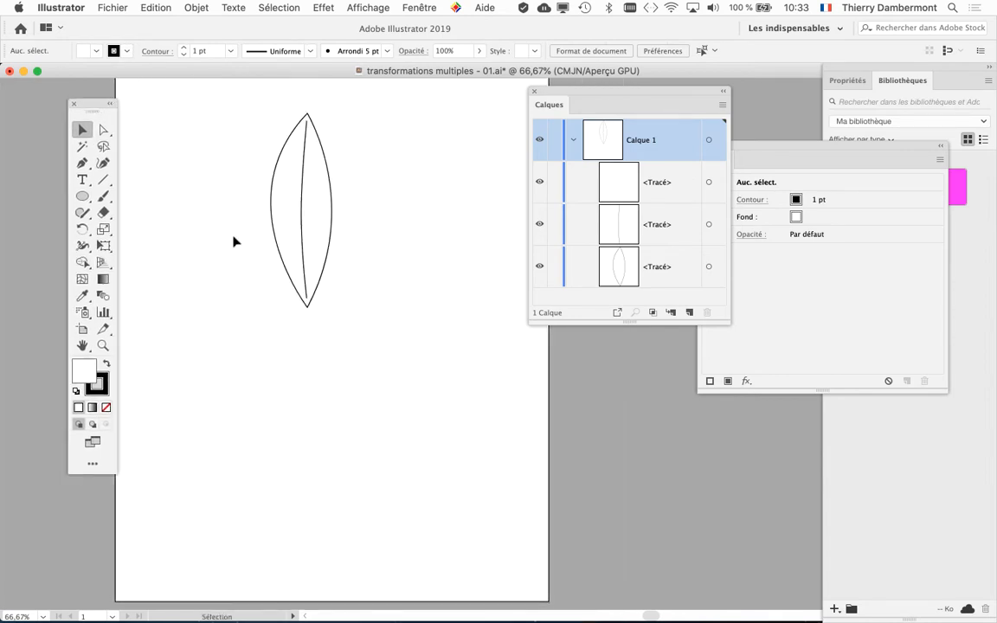
pyautogui.press('super+y')
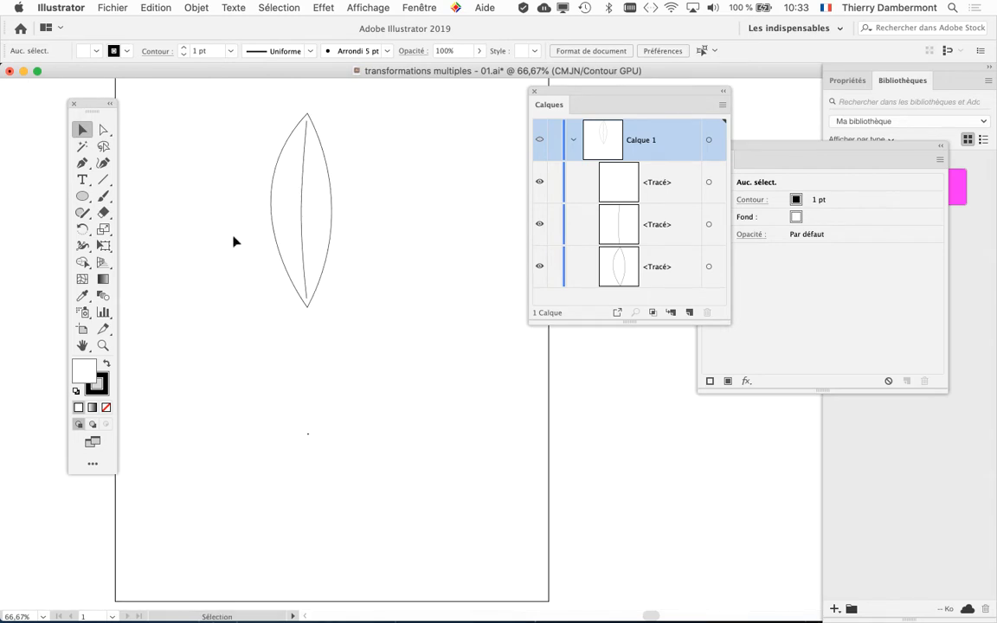
pyautogui.click(386, 6)
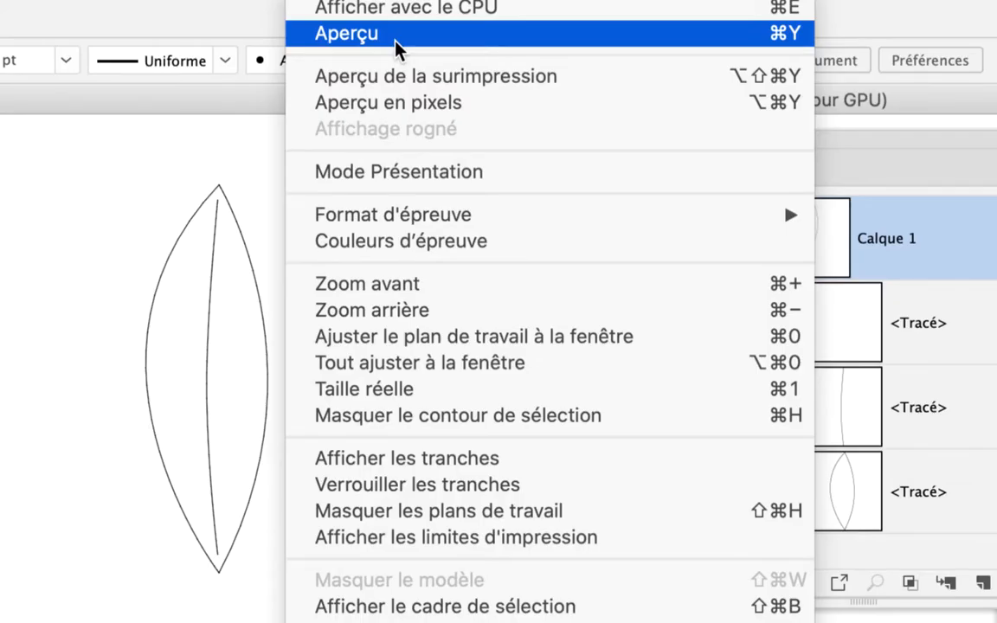
pyautogui.click(396, 39)
pyautogui.click(376, 14)
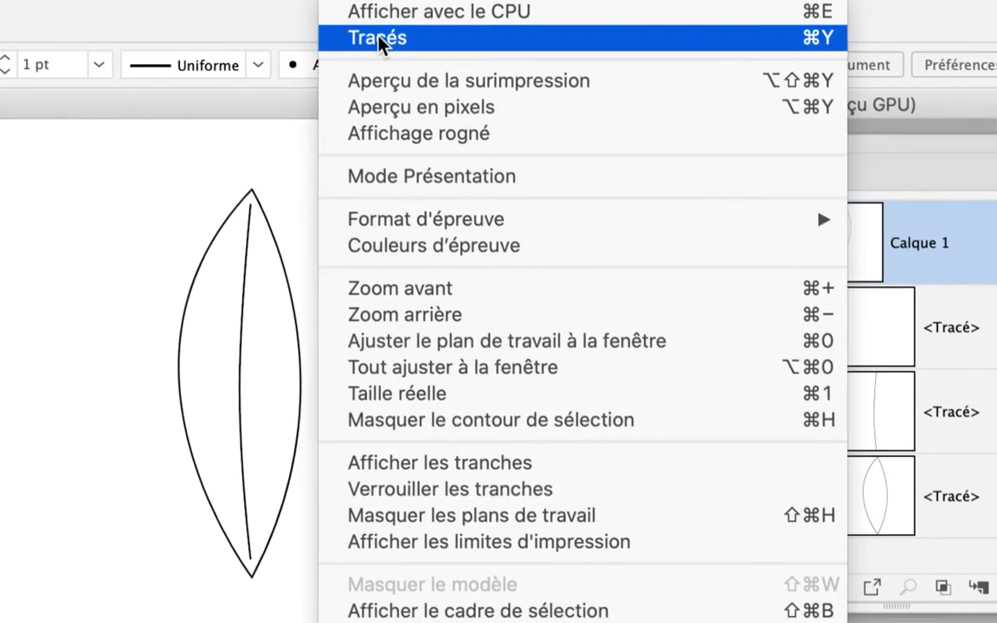
pyautogui.click(388, 70)
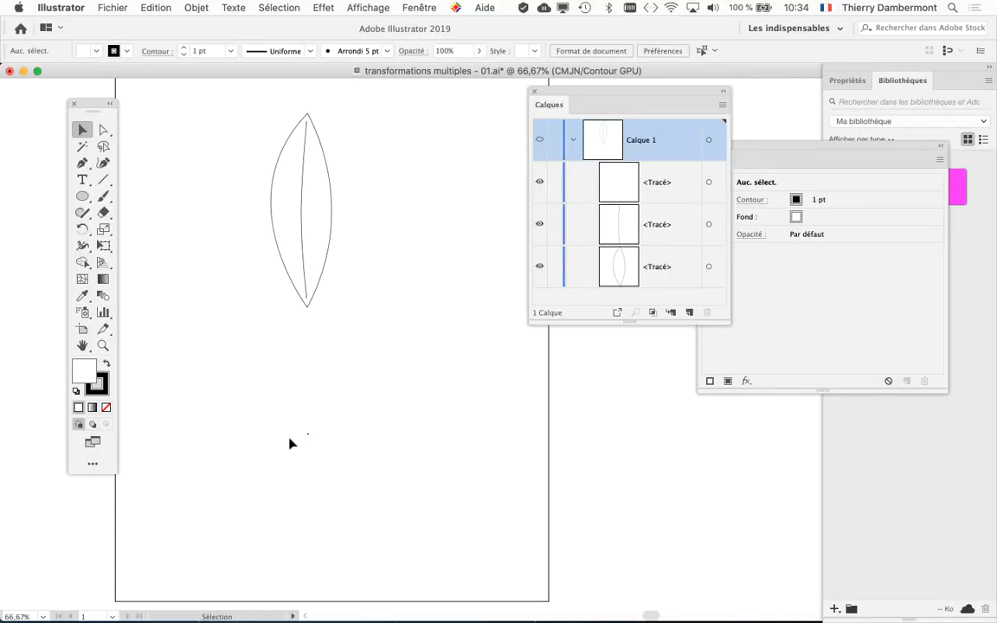
# Select and release the isolated point in outline mode, and restore the preview display
pyautogui.click(309, 435)
pyautogui.click(378, 477)
pyautogui.press('super+y')
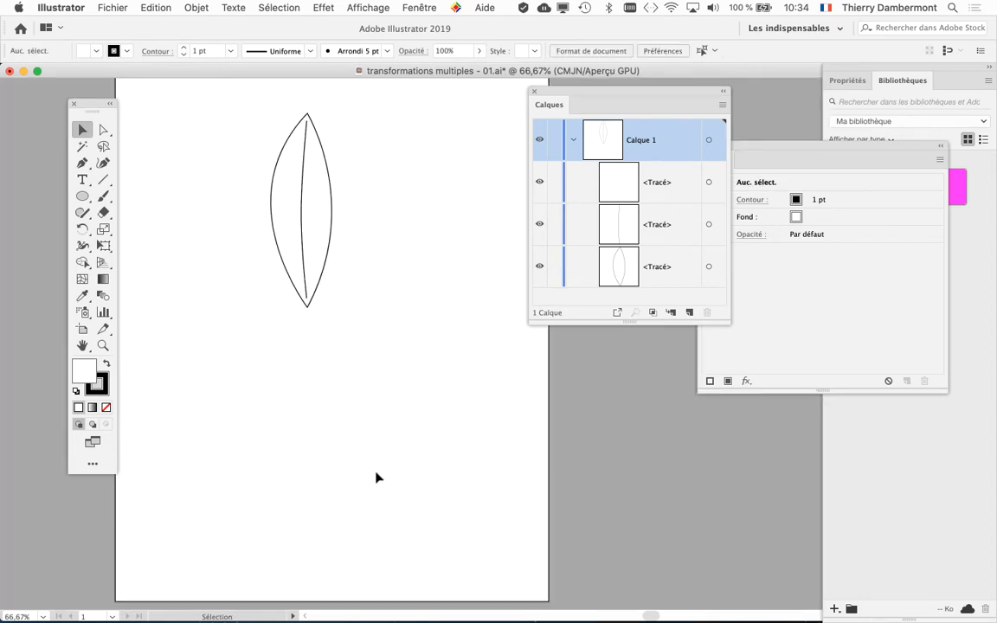
# Select the leaf's central line, show its Free Transform handles and look up the bounding box display option
pyautogui.click(746, 244)
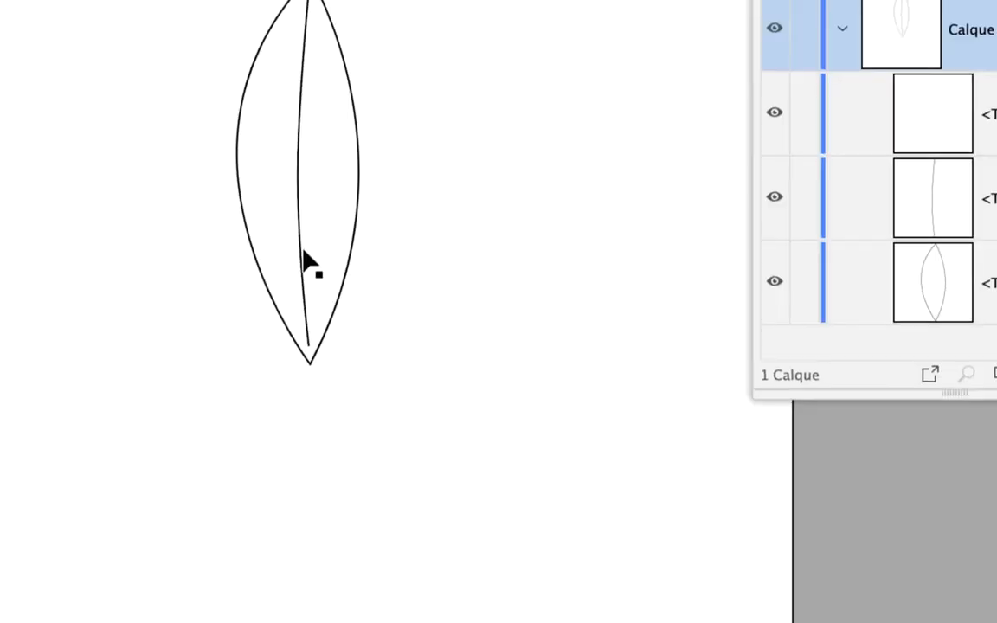
pyautogui.click(303, 252)
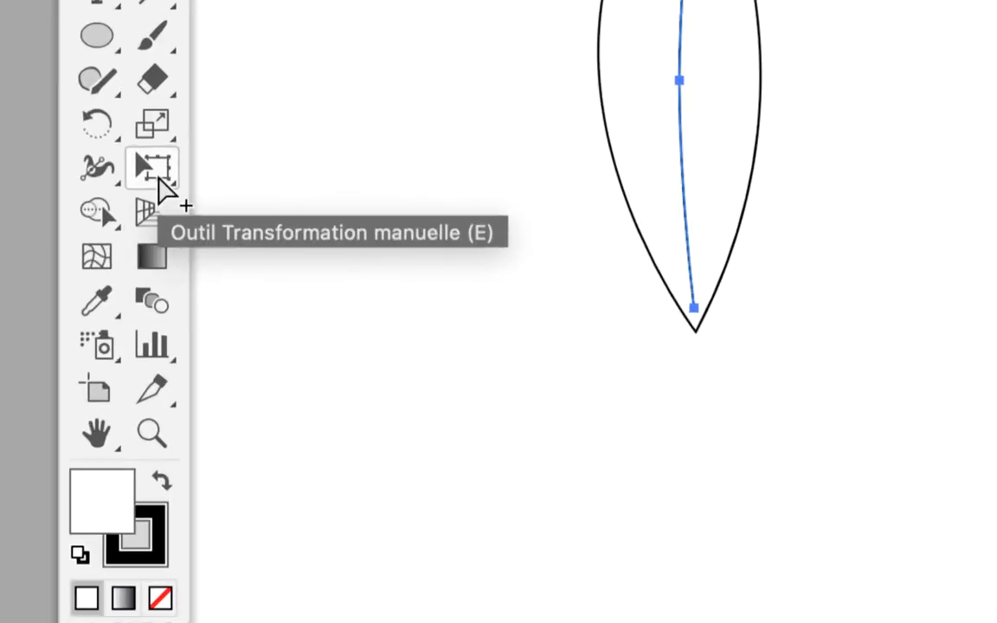
pyautogui.click(156, 175)
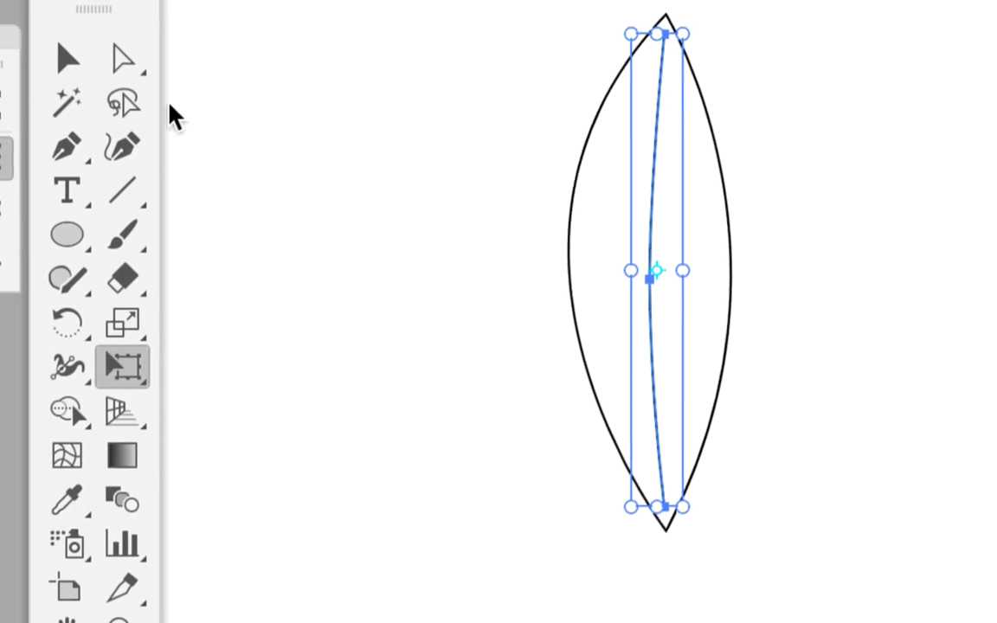
pyautogui.click(69, 22)
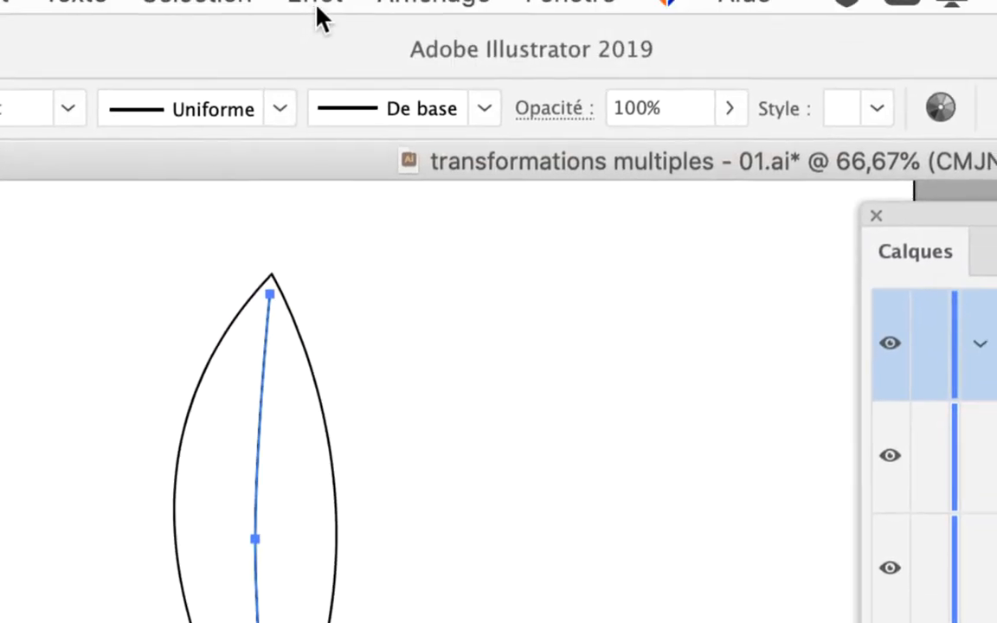
pyautogui.click(348, 11)
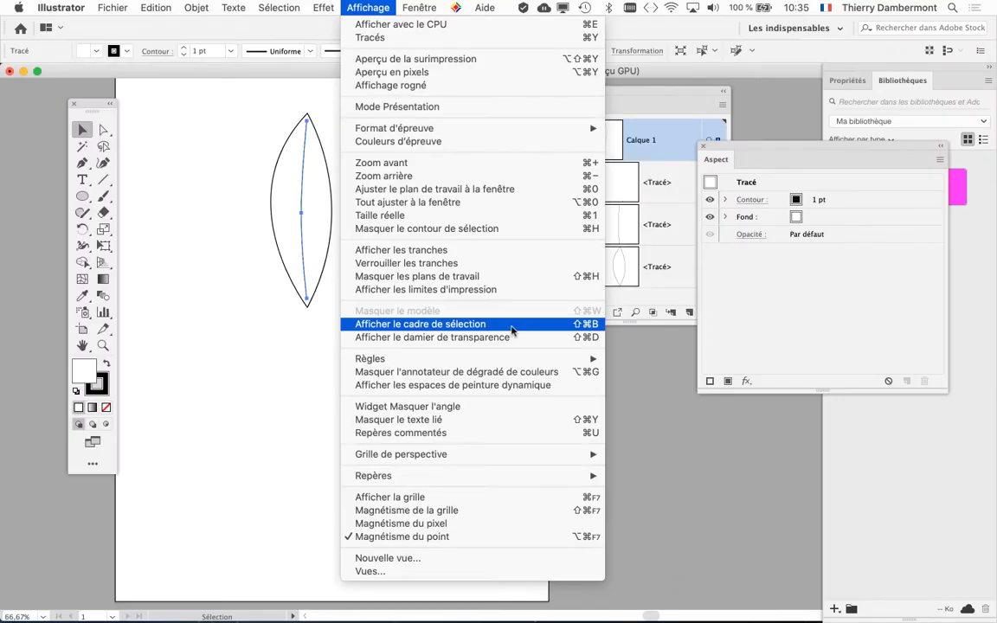
pyautogui.click(914, 516)
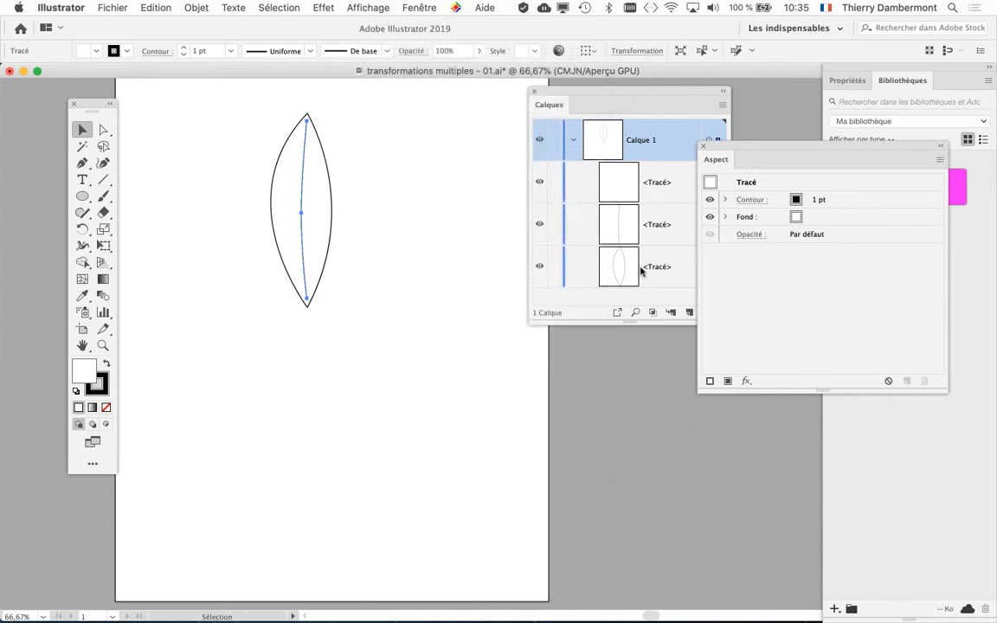
# Separate the Appearance panel from the enlarged Layers panel, and group all three paths, including the isolated point
pyautogui.moveTo(728, 150); pyautogui.dragTo(796, 146)
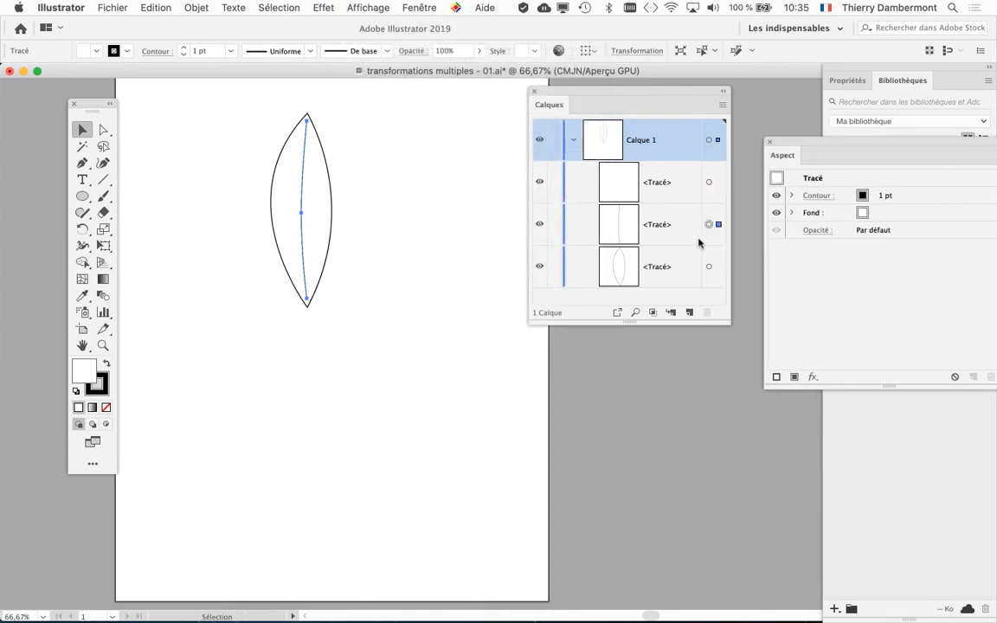
pyautogui.moveTo(729, 323); pyautogui.dragTo(762, 384)
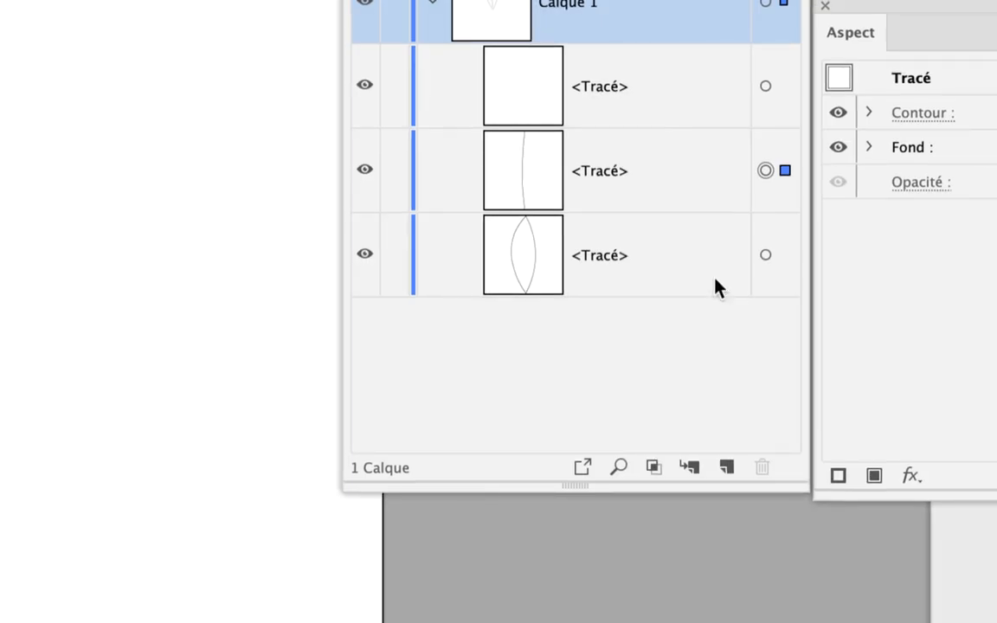
pyautogui.press('super+a')
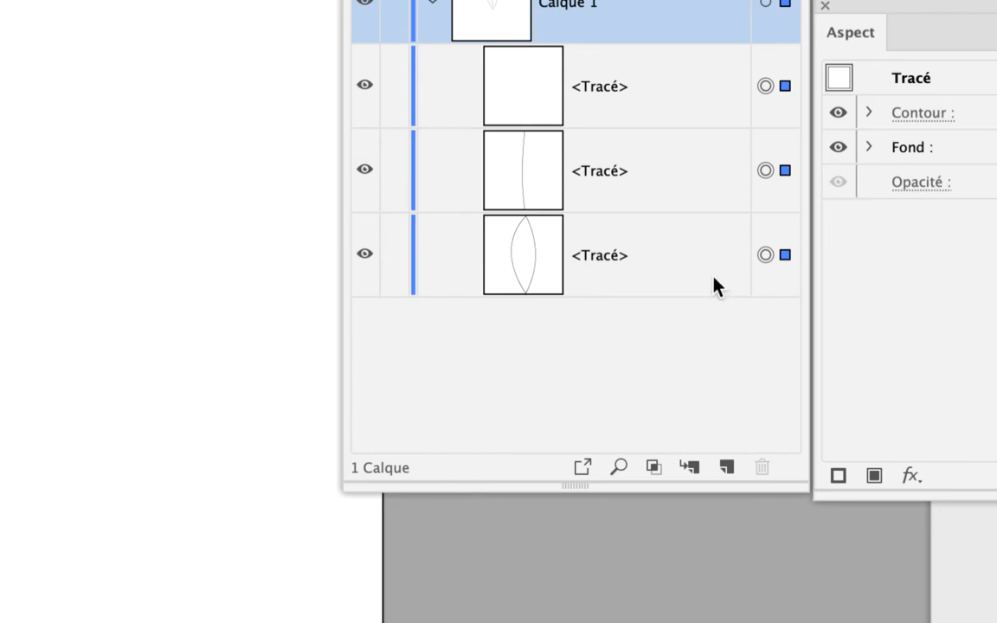
pyautogui.press('super+g')
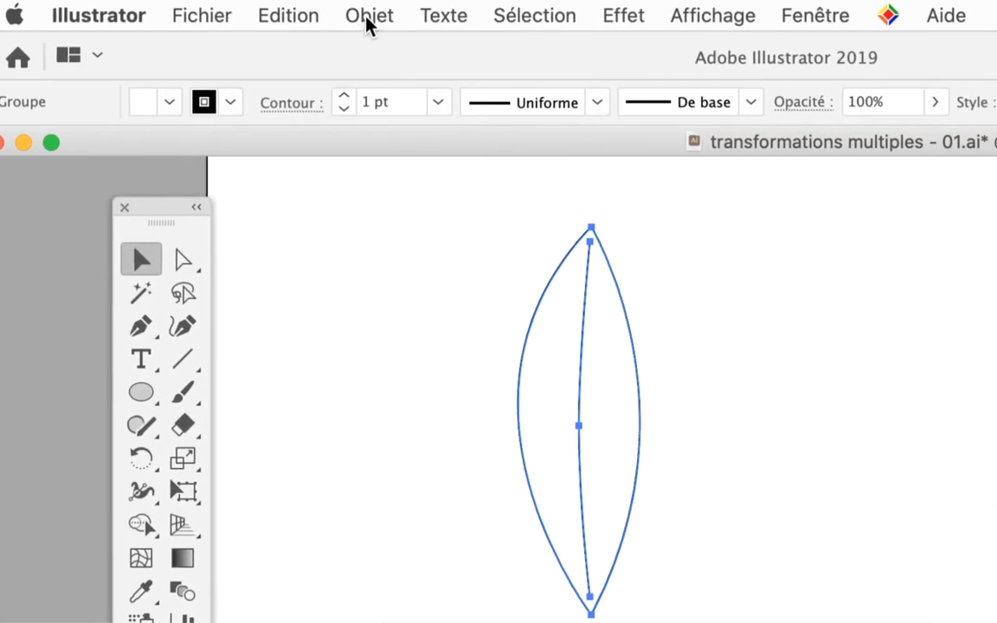
# Expand the group in the Layers panel to examine its contents, and collapse it again
pyautogui.click(367, 24)
pyautogui.click(369, 23)
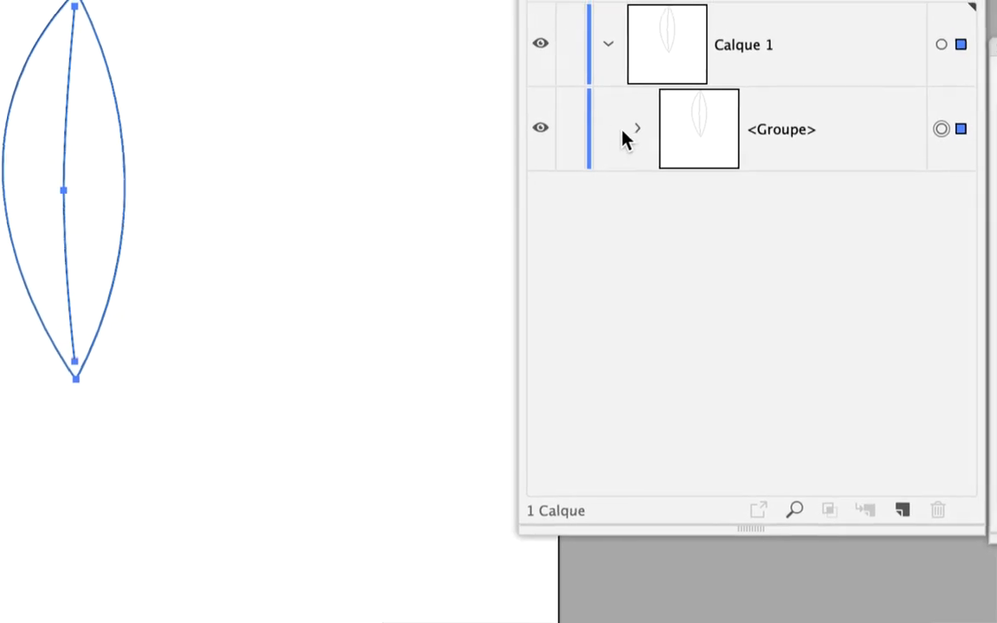
pyautogui.click(478, 43)
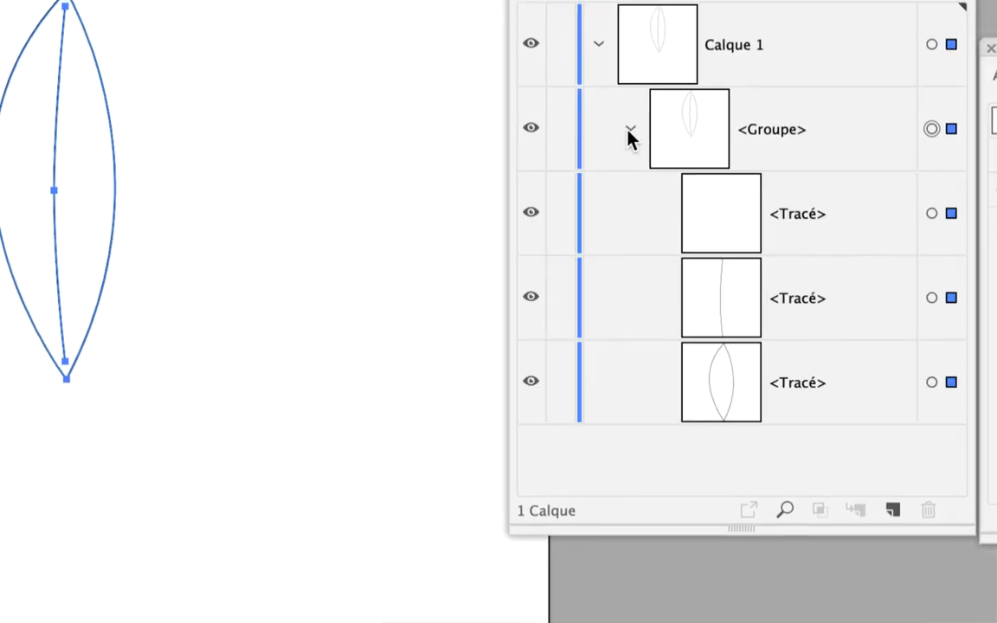
pyautogui.click(631, 131)
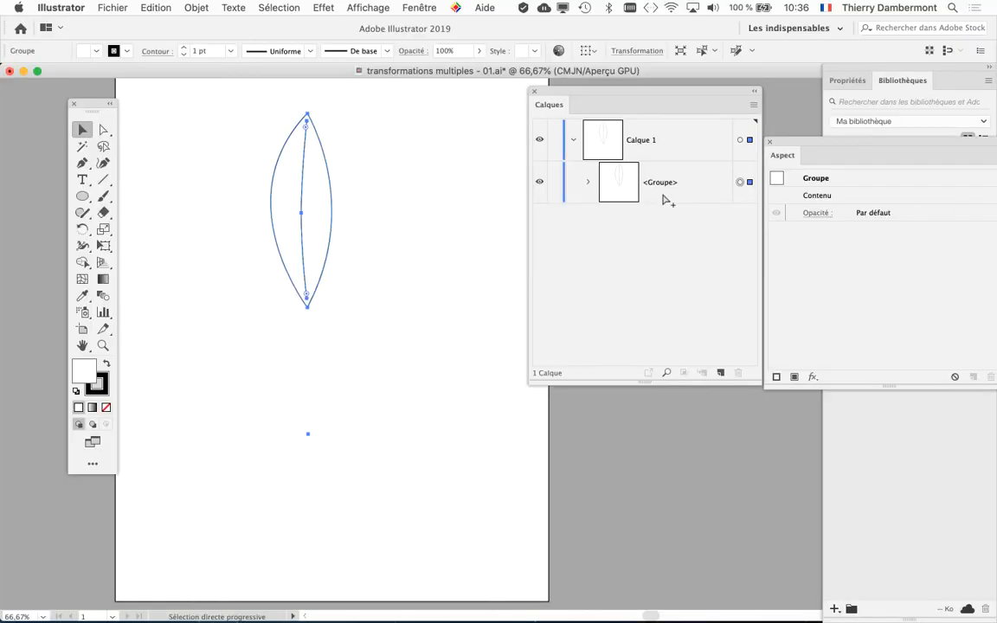
# Save the document under the new name "transformations multiples - 02.ai" with the default Illustrator CC options
pyautogui.click(155, 7)
pyautogui.click(113, 7)
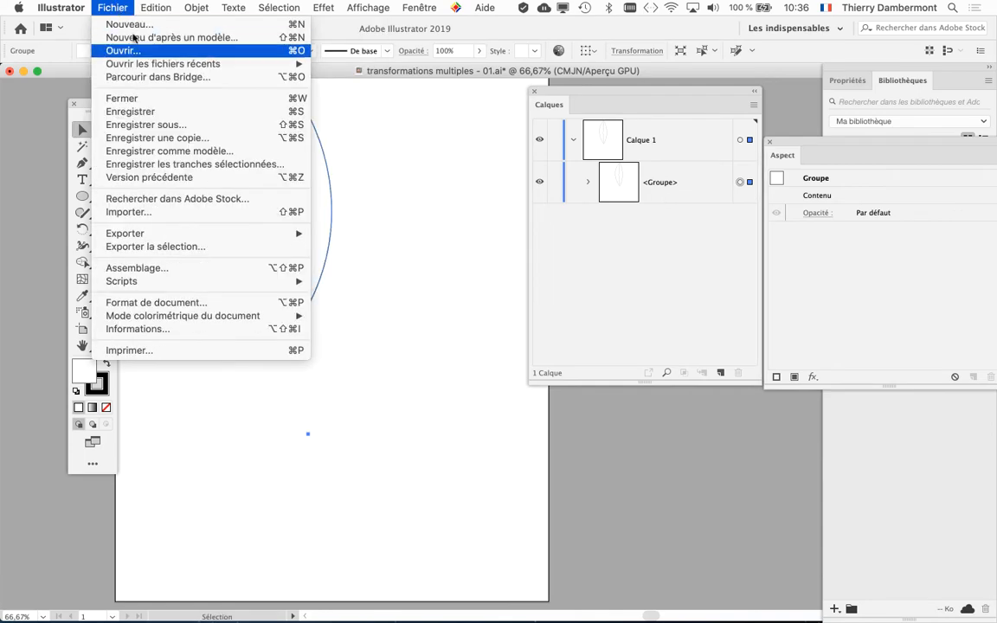
pyautogui.click(146, 125)
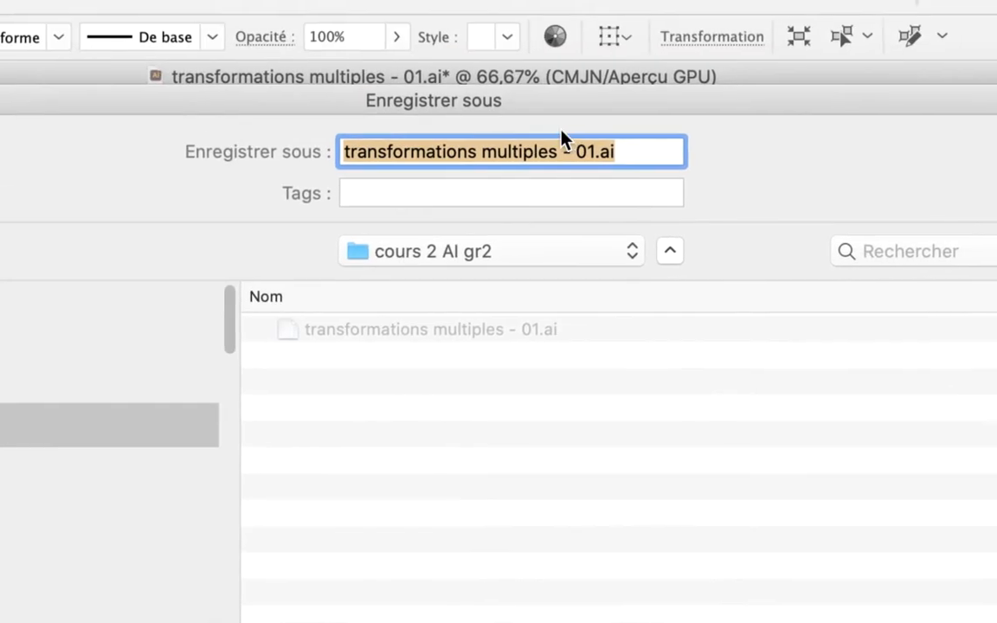
pyautogui.click(593, 19)
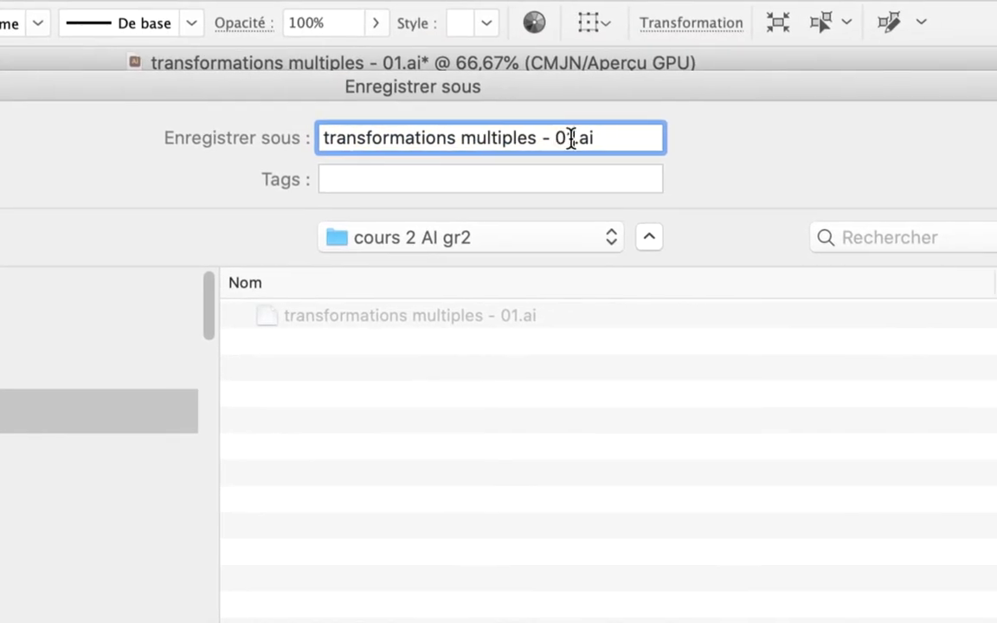
pyautogui.press('BackSpace')
pyautogui.write('2')
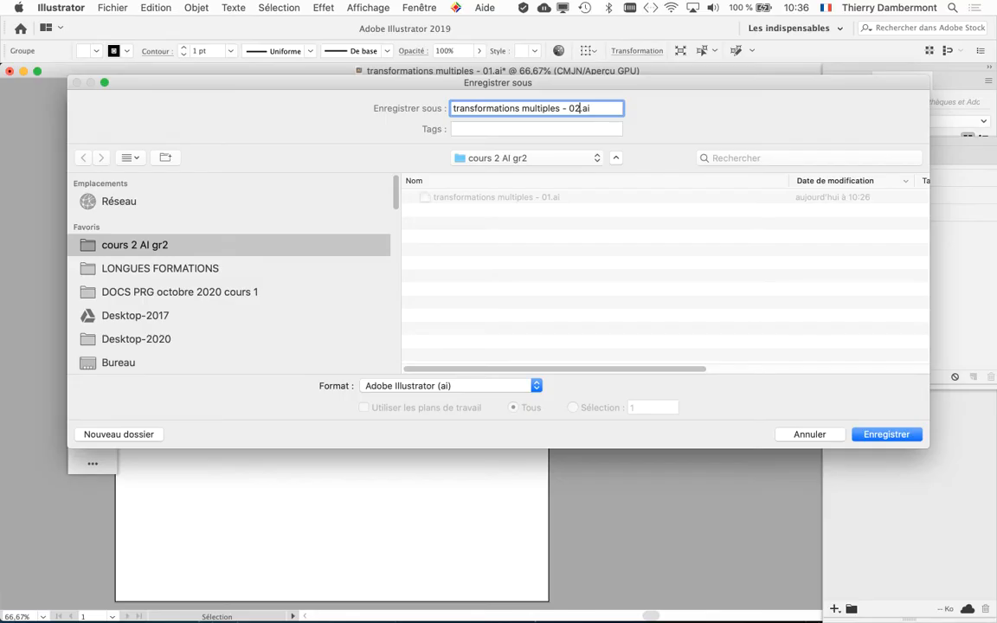
pyautogui.press('Return')
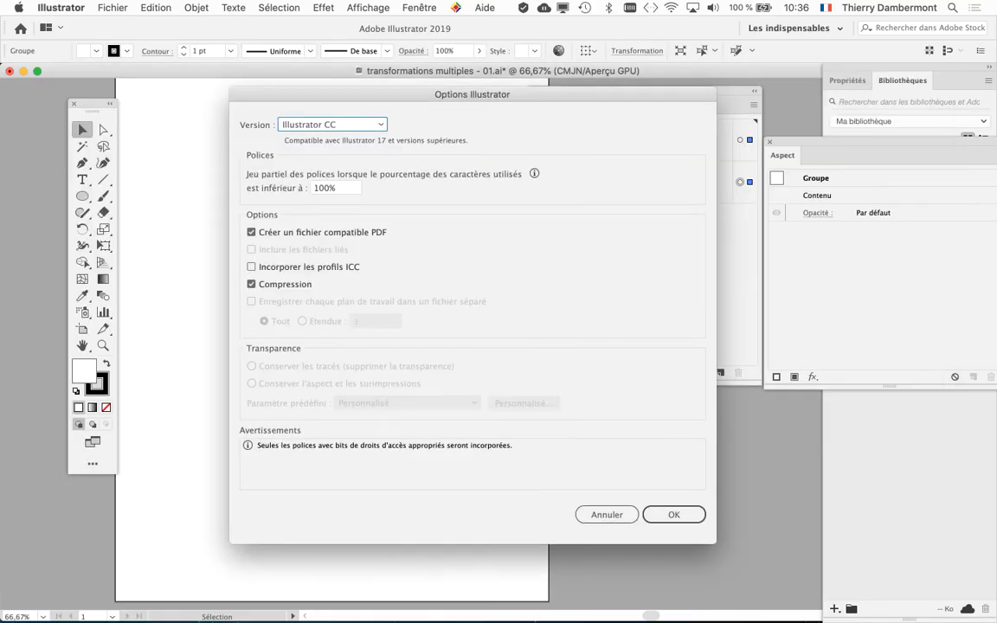
pyautogui.press('Return')
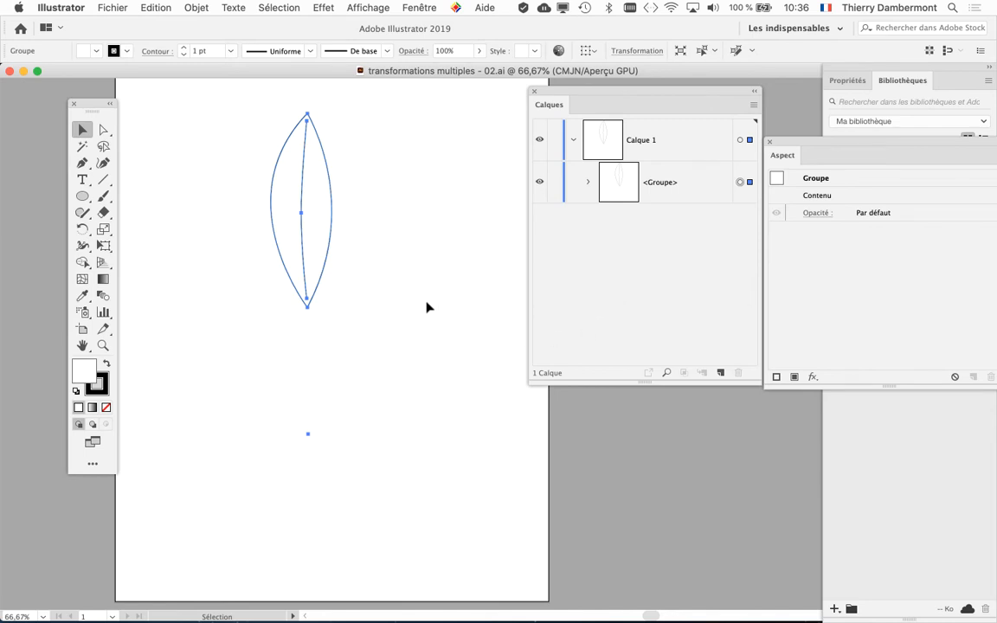
# Shrink the Layers panel and place it beside the relocated toolbox, clear of the leaf
pyautogui.press('super+minus')
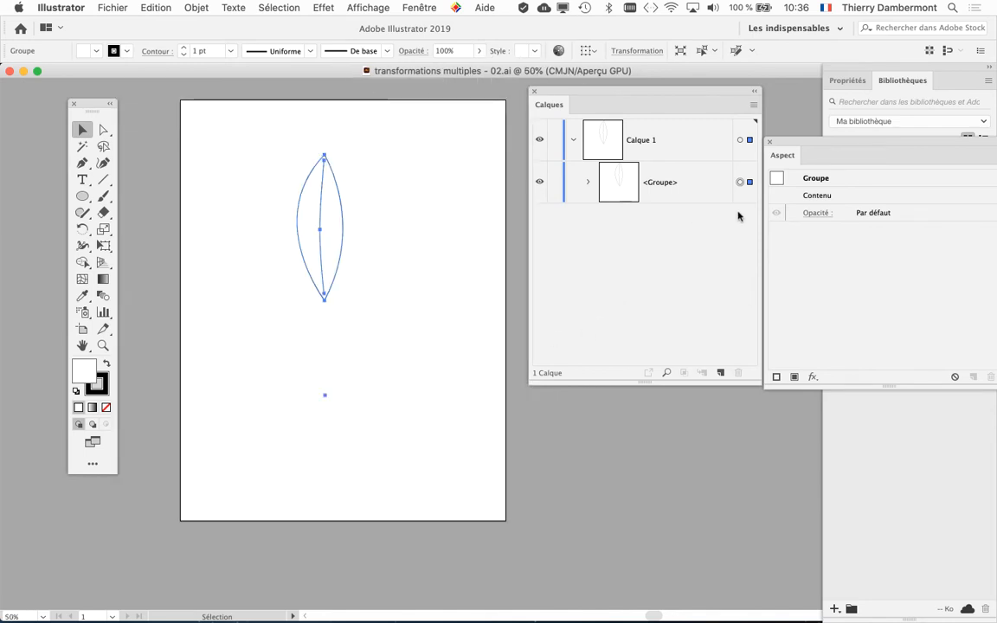
pyautogui.moveTo(692, 90); pyautogui.dragTo(584, 124)
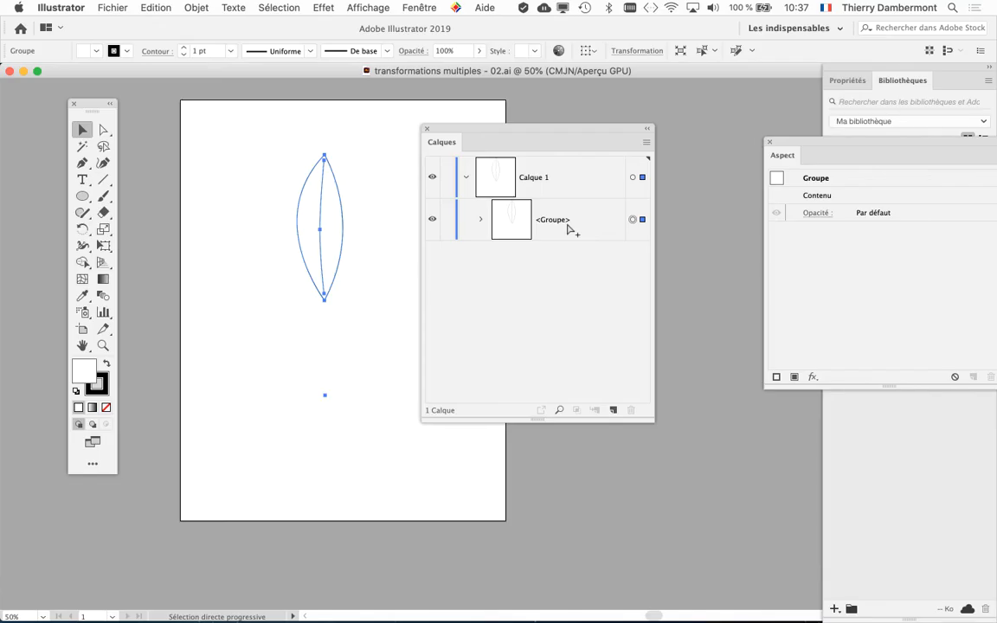
pyautogui.moveTo(656, 425); pyautogui.dragTo(619, 362)
pyautogui.moveTo(530, 138); pyautogui.dragTo(512, 141)
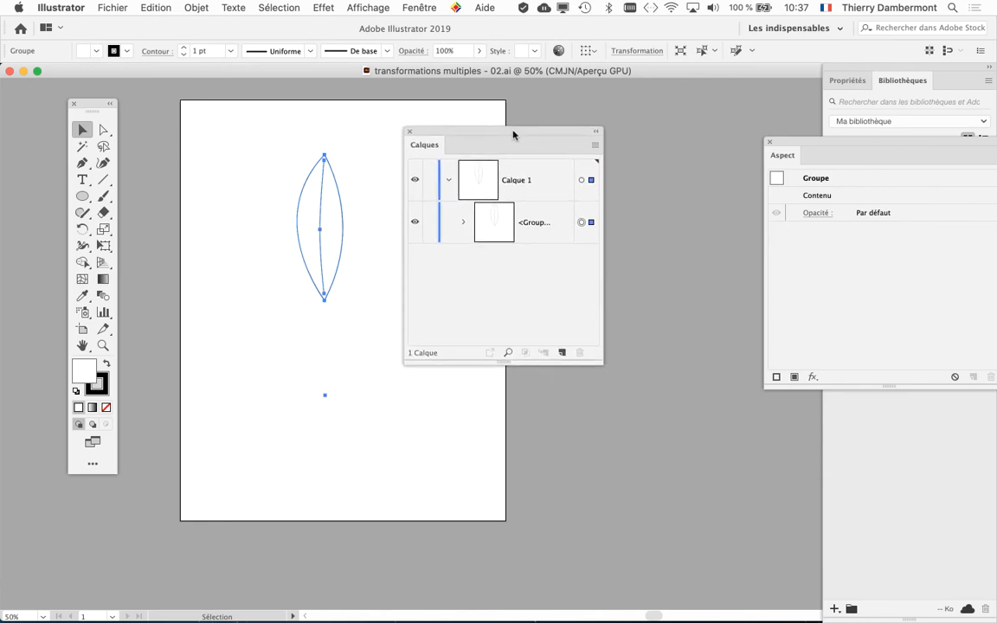
pyautogui.moveTo(100, 106); pyautogui.dragTo(50, 98)
pyautogui.moveTo(481, 132); pyautogui.dragTo(153, 122)
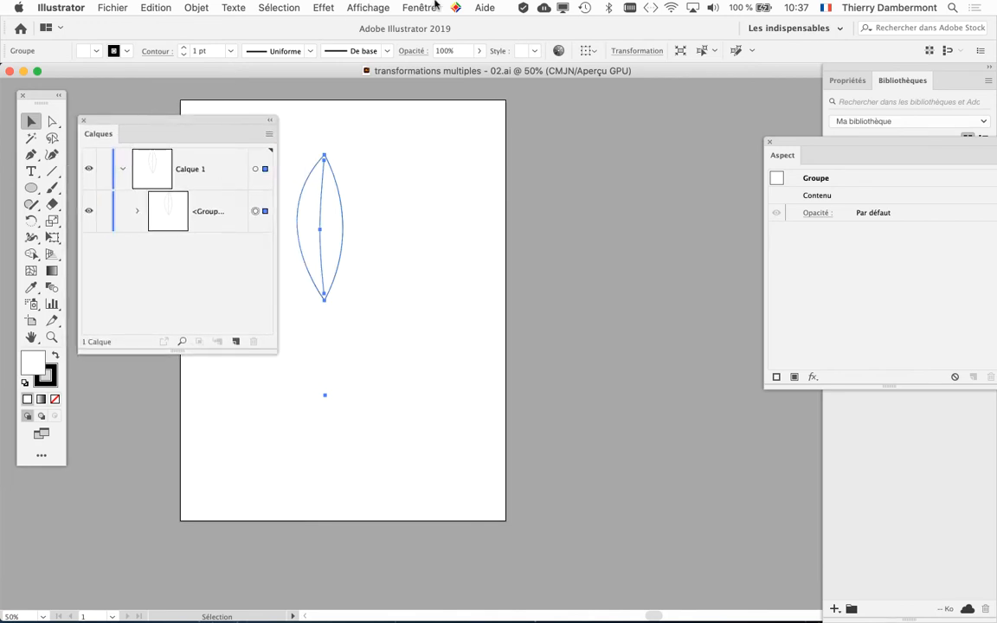
# Hide and redisplay the Appearance panel, make it narrower and place it beside the artboard
pyautogui.click(419, 7)
pyautogui.click(493, 227)
pyautogui.click(419, 6)
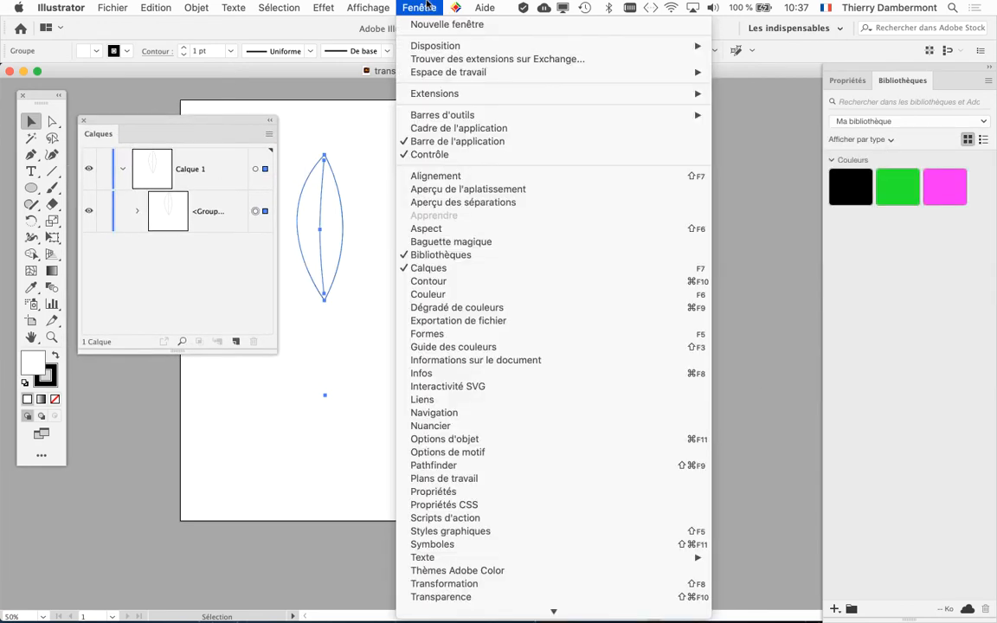
pyautogui.click(487, 230)
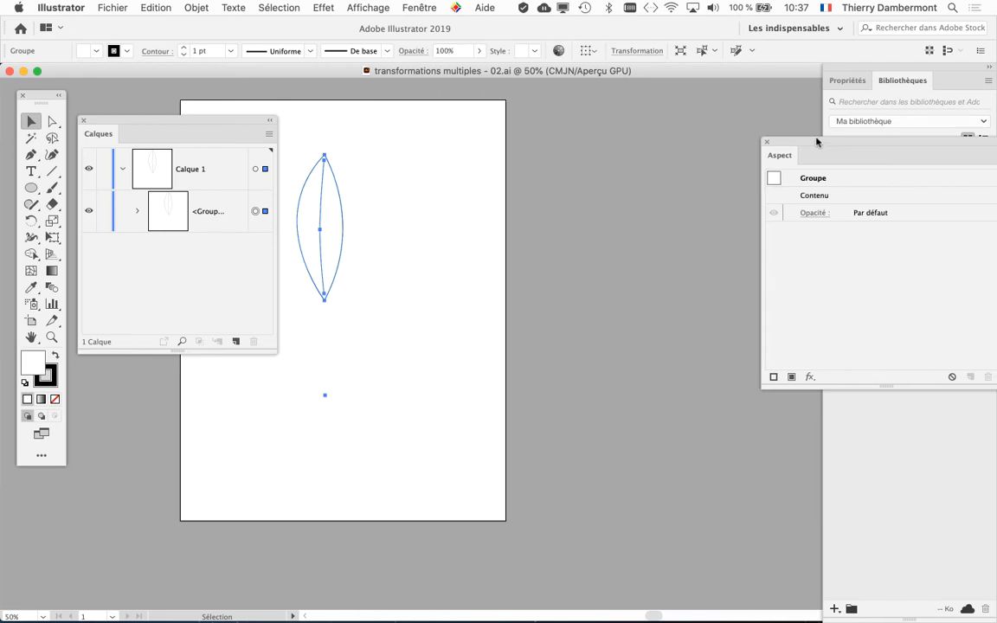
pyautogui.moveTo(736, 126); pyautogui.dragTo(549, 131)
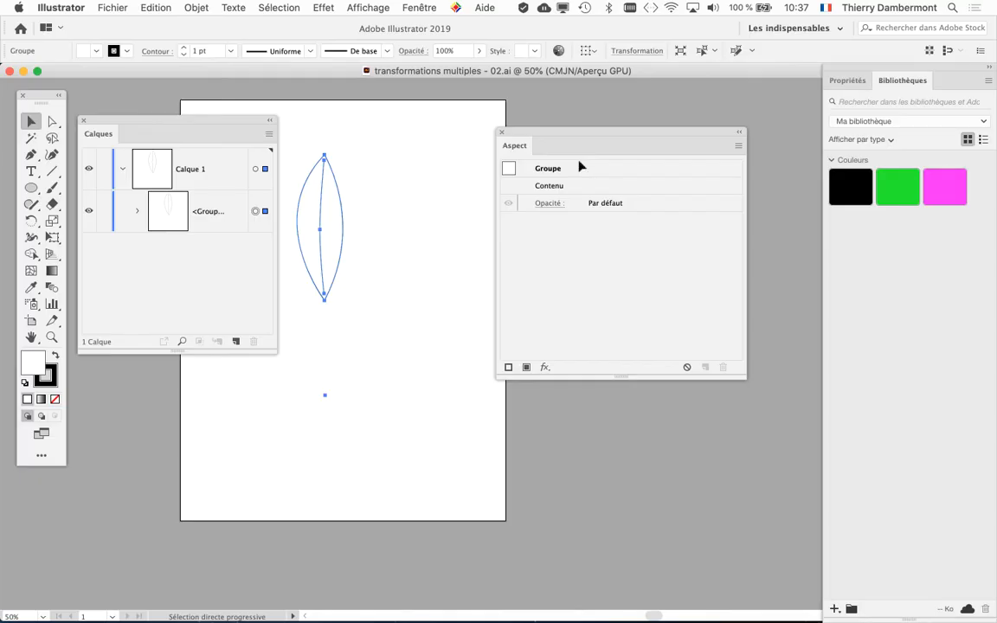
pyautogui.moveTo(741, 378); pyautogui.dragTo(661, 378)
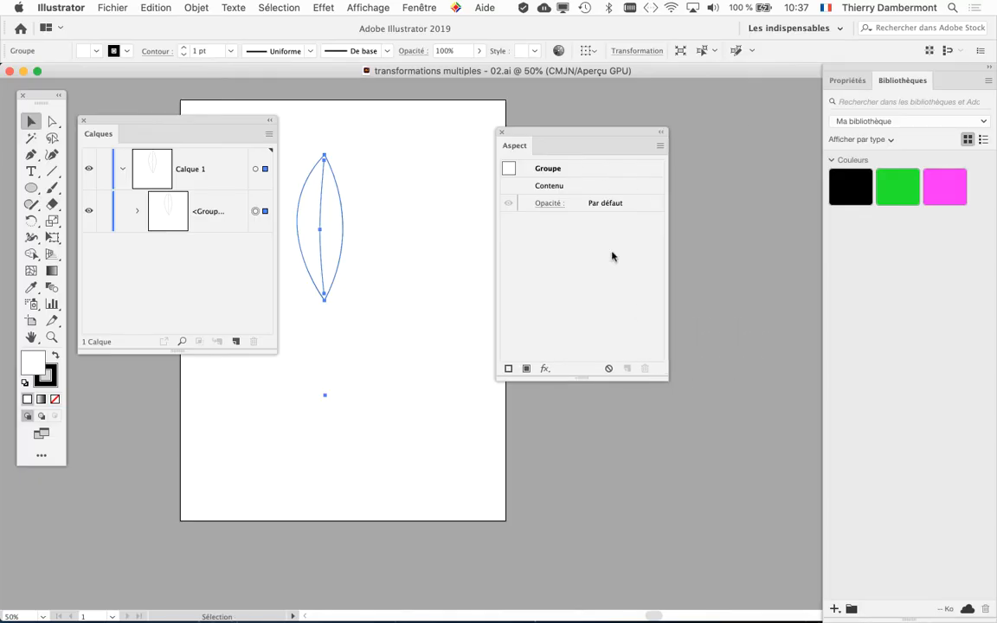
pyautogui.moveTo(550, 138); pyautogui.dragTo(631, 139)
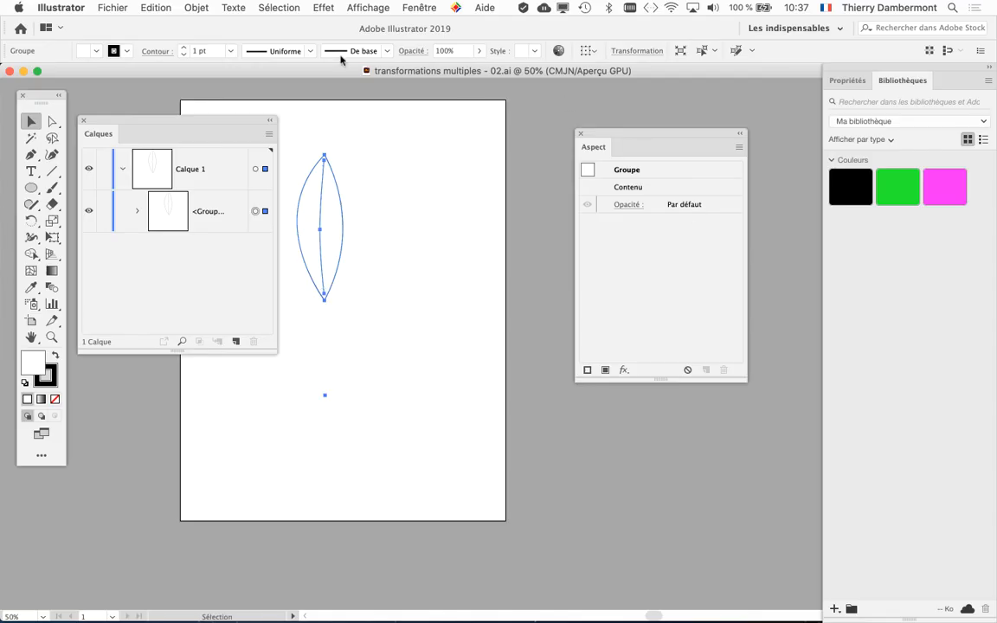
# Start the Distort & Transform > Transform effect on the group, uncover the leaf and enable the preview
pyautogui.click(323, 7)
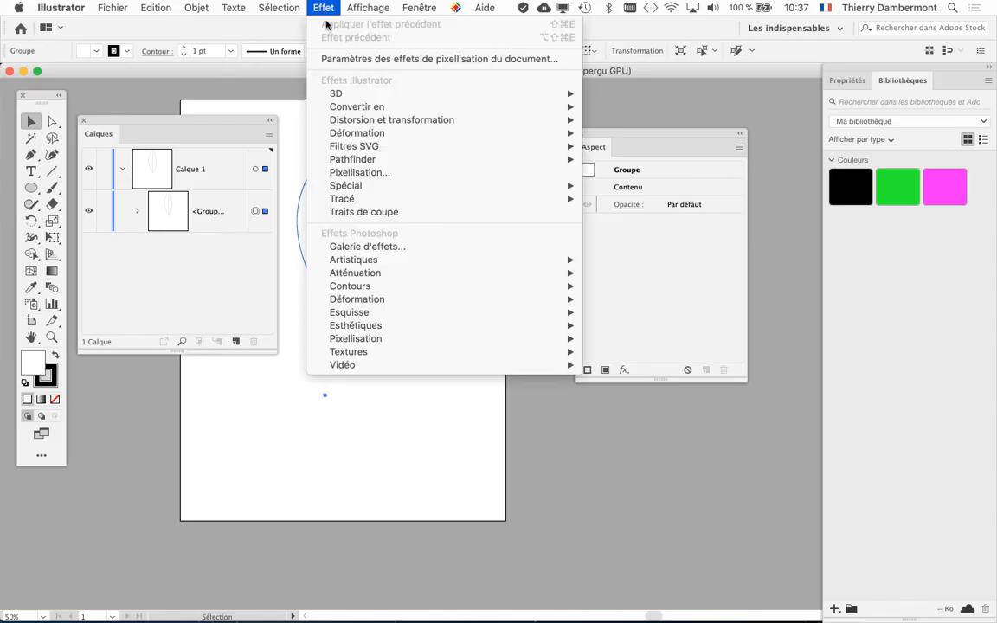
pyautogui.moveTo(372, 123)
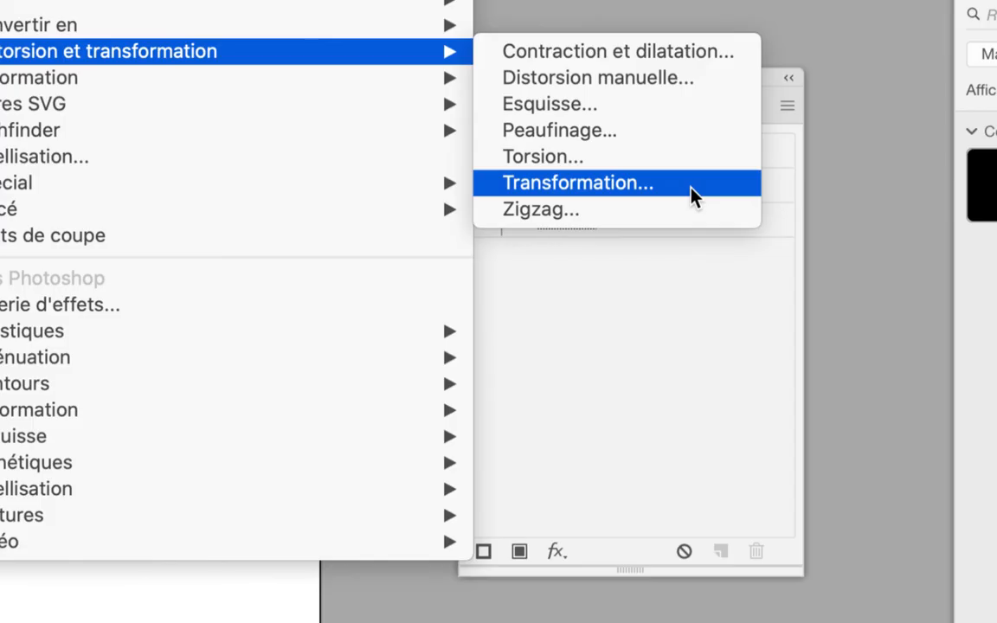
pyautogui.click(697, 192)
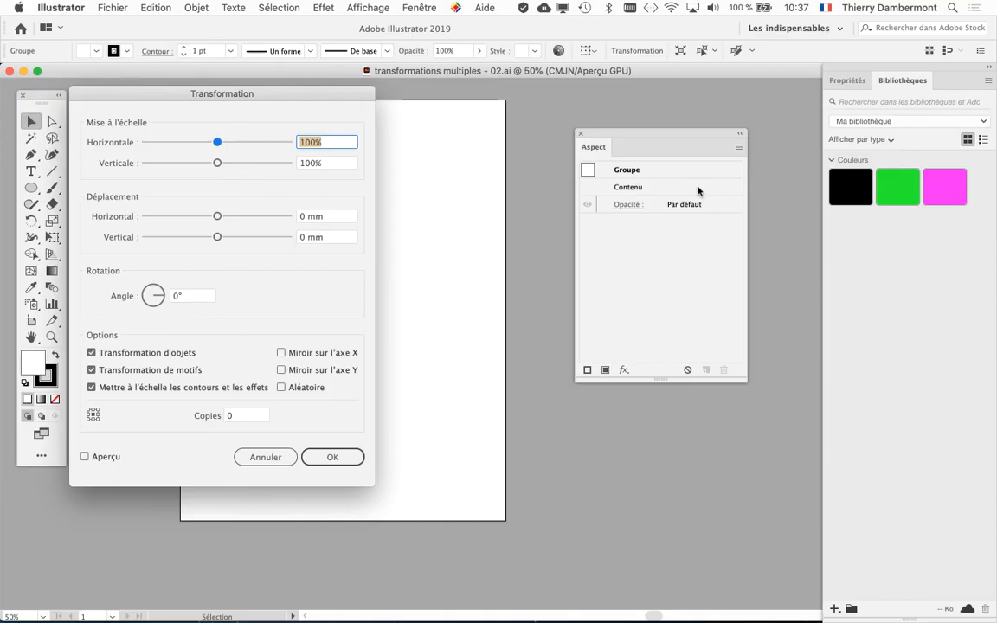
pyautogui.moveTo(328, 93); pyautogui.dragTo(730, 99)
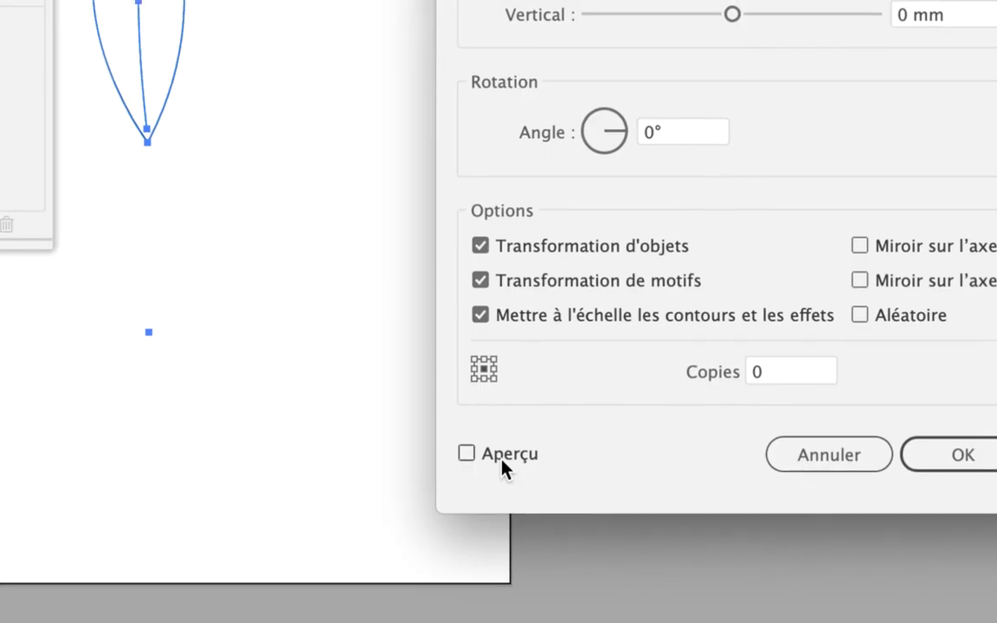
pyautogui.click(503, 462)
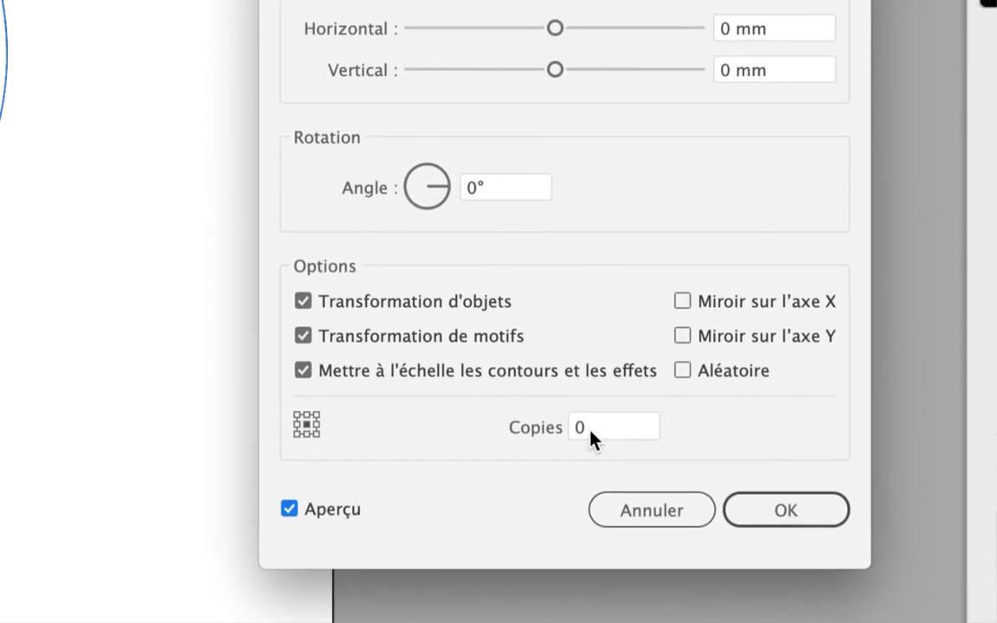
# Set the Transform effect to 5 copies and apply it to the group
pyautogui.doubleClick(715, 438)
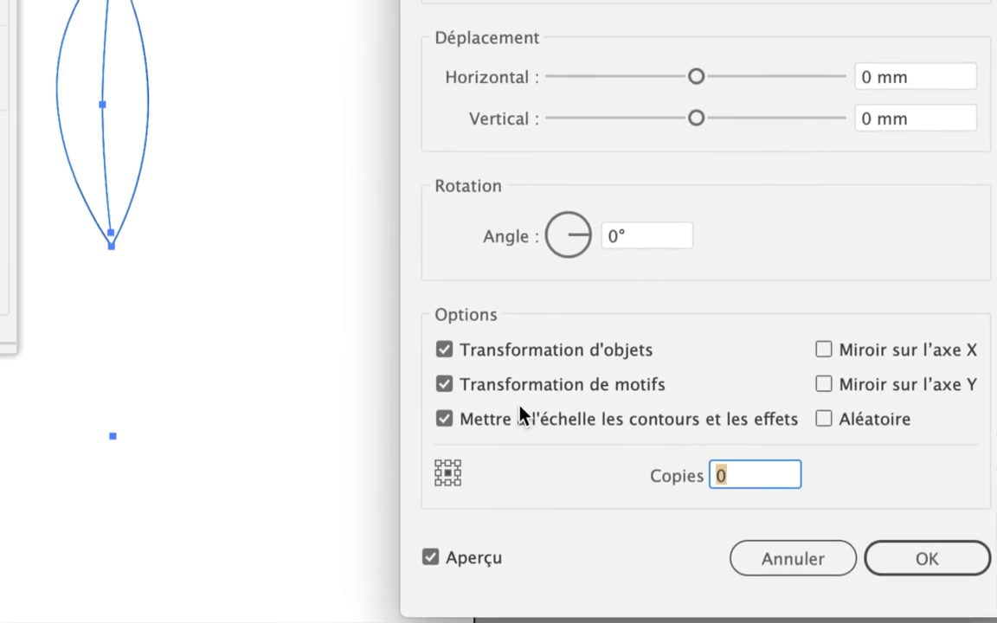
pyautogui.write('5')
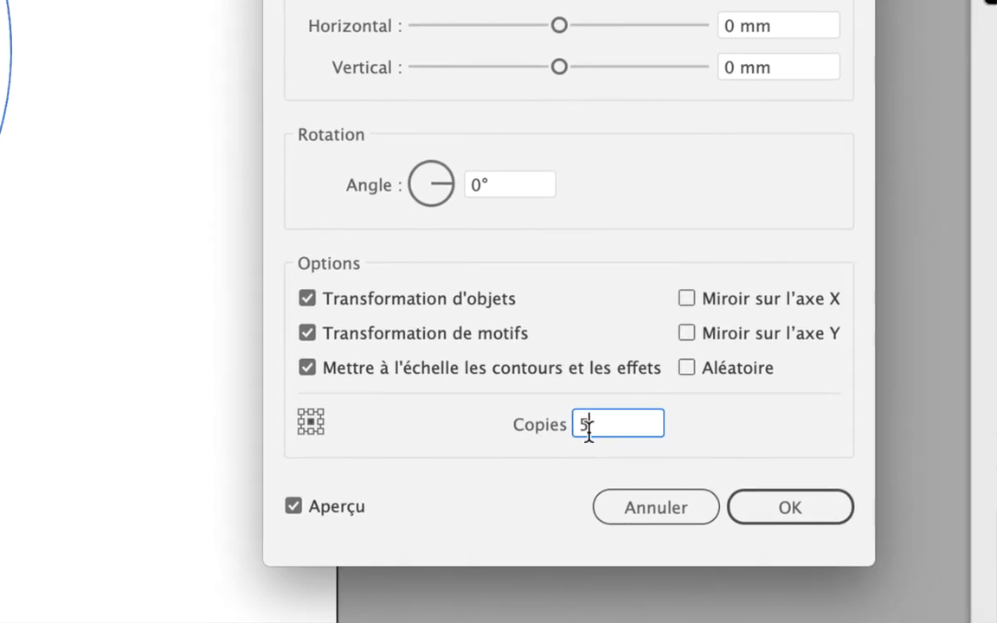
pyautogui.moveTo(592, 421); pyautogui.dragTo(555, 437)
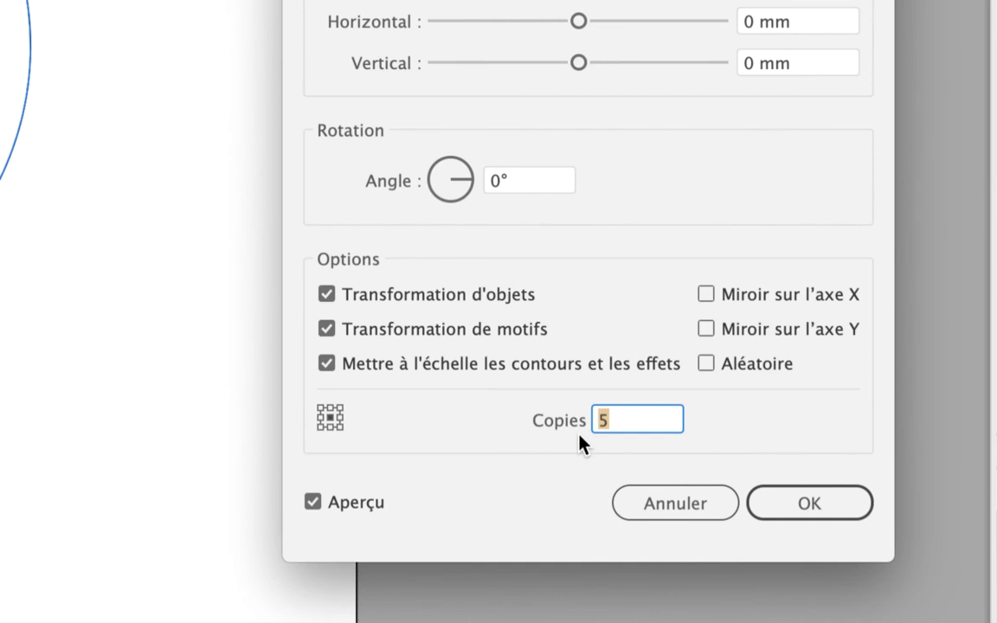
pyautogui.press('Tab')
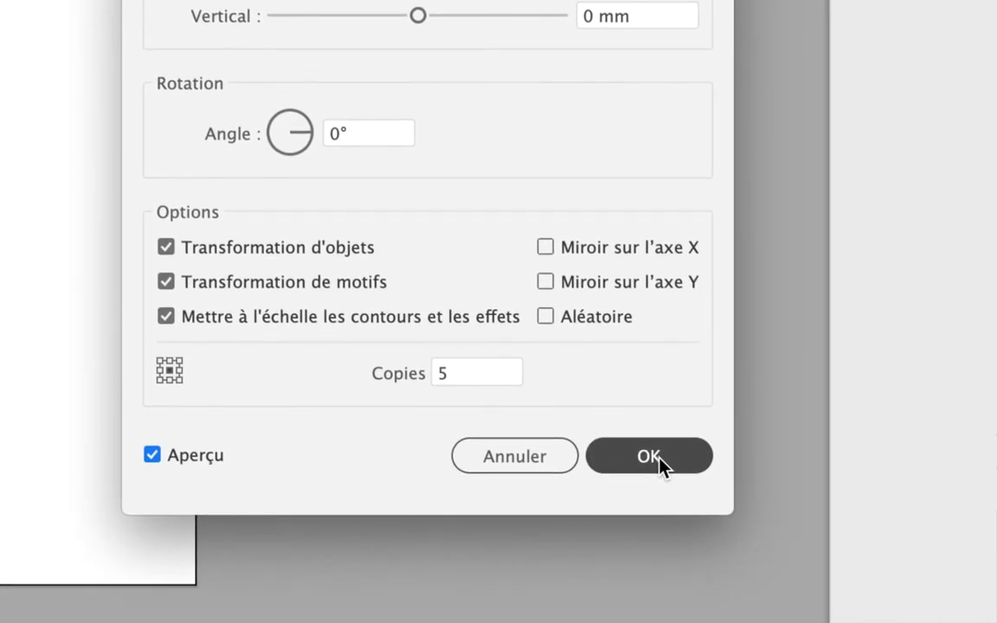
pyautogui.click(658, 459)
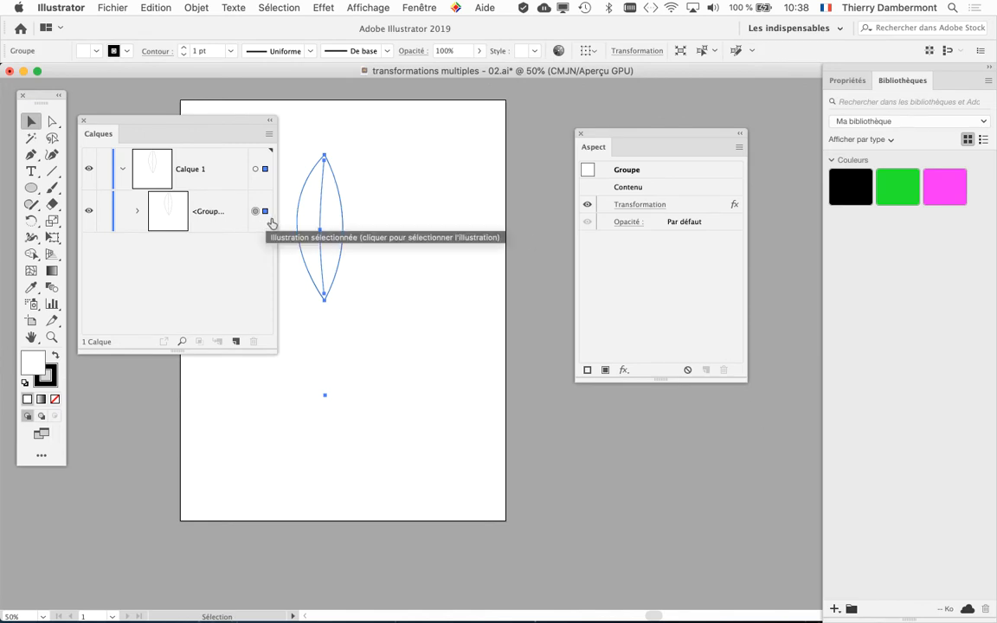
# Target the group in the Layers panel and reopen its Transform effect settings, keeping the leaf in view
pyautogui.press('alt+super+8')
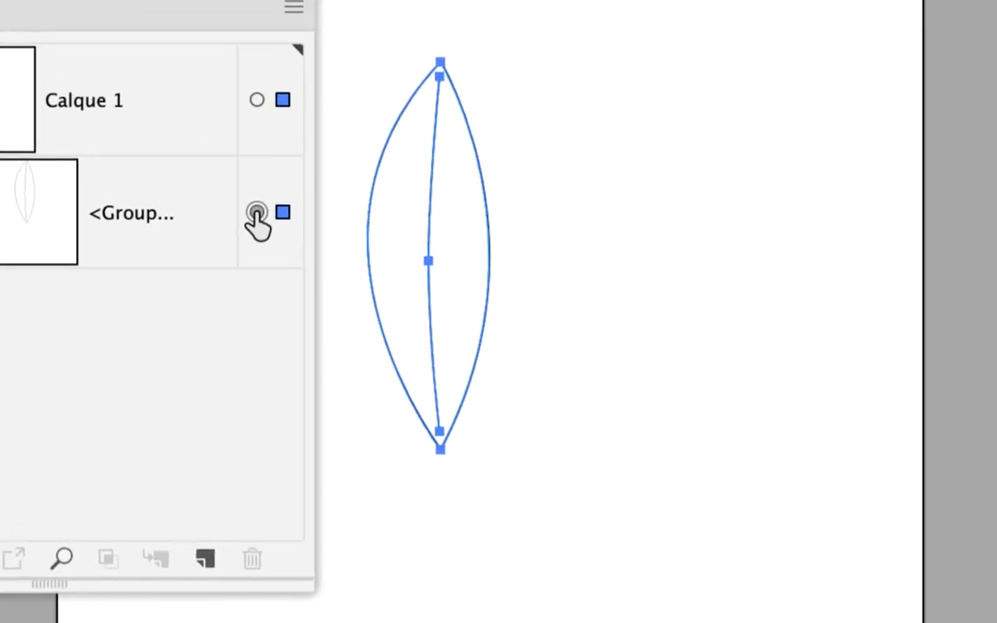
pyautogui.click(256, 213)
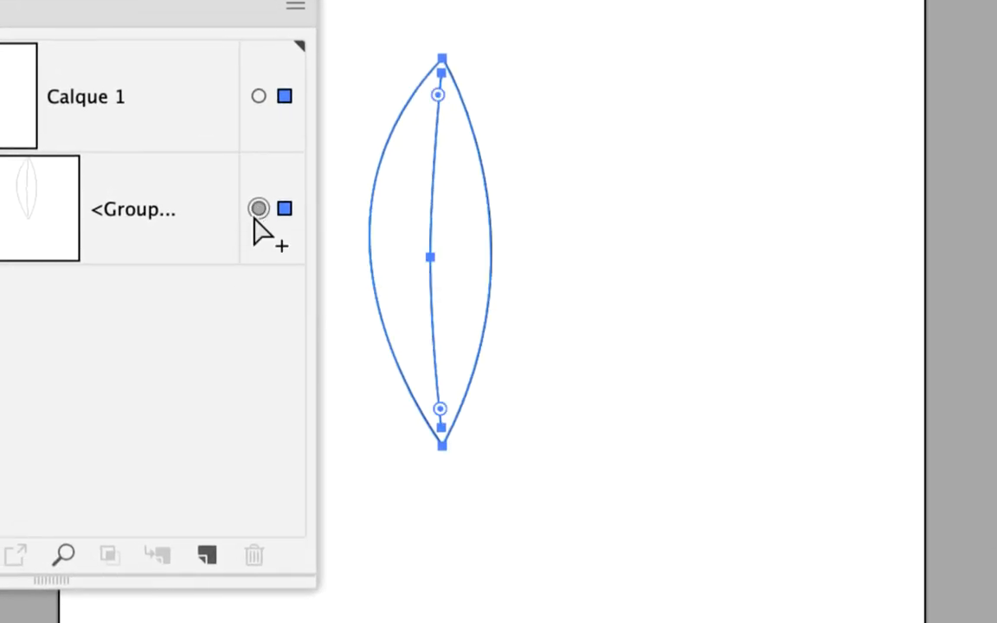
pyautogui.press('alt+super+equal')
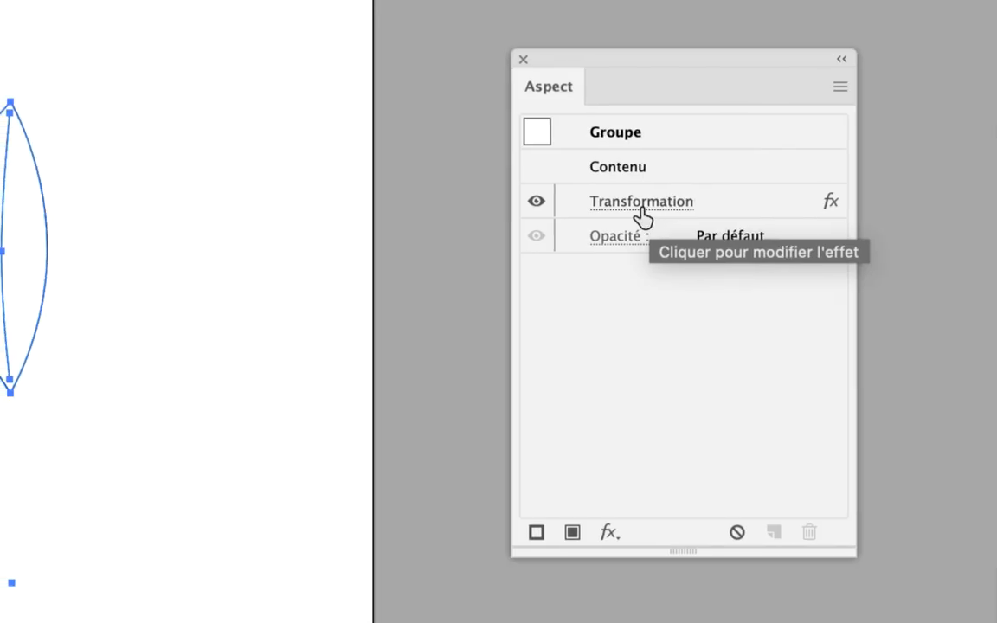
pyautogui.click(643, 217)
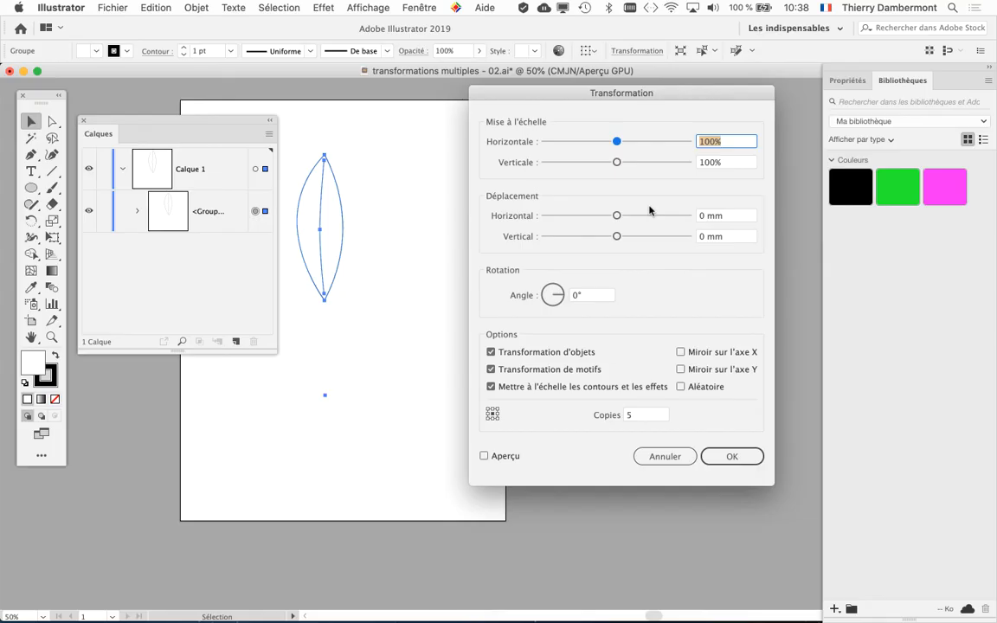
pyautogui.moveTo(537, 100); pyautogui.dragTo(601, 104)
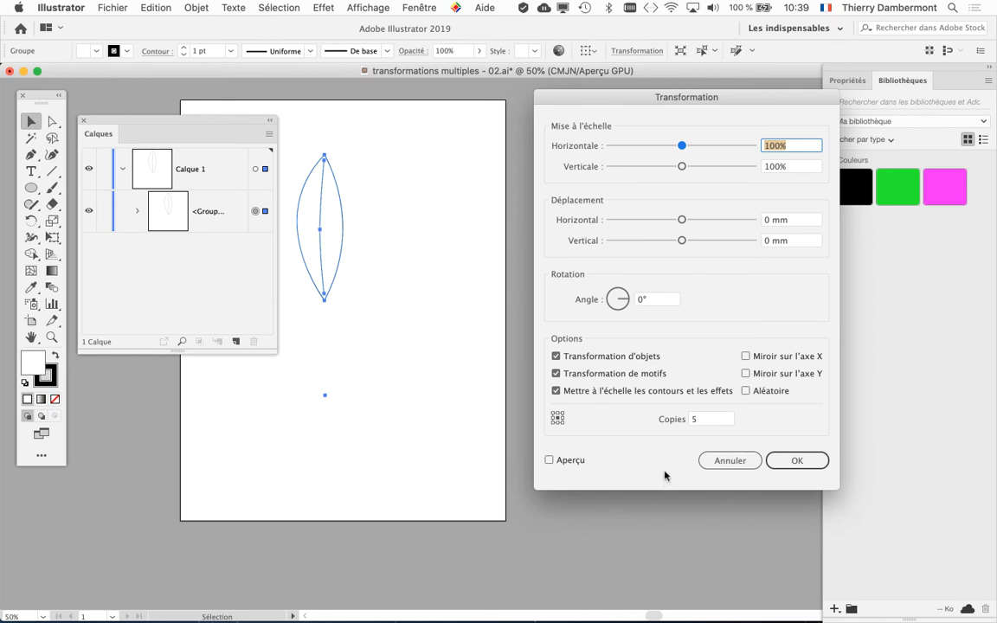
pyautogui.moveTo(590, 105); pyautogui.dragTo(788, 102)
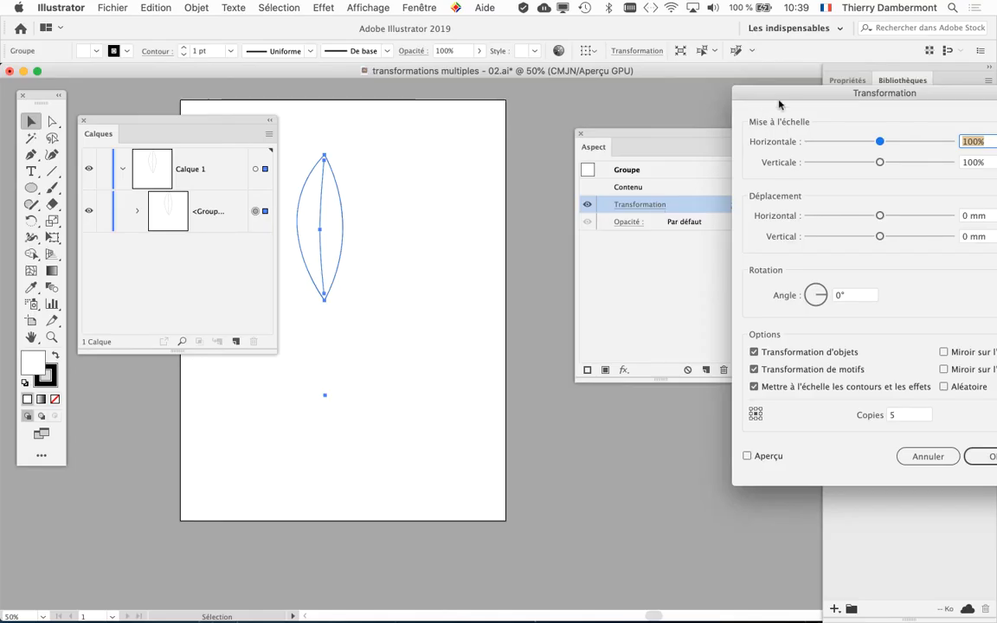
pyautogui.moveTo(738, 96); pyautogui.dragTo(456, 98)
# Enable the effect's preview and set the rotation angle between the copies to 60°
pyautogui.click(622, 423)
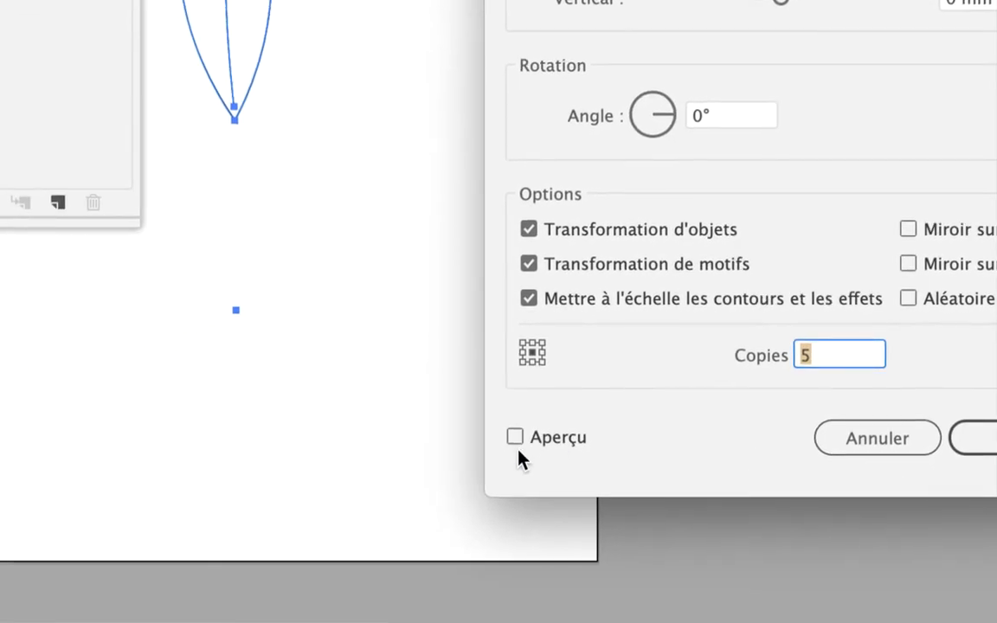
pyautogui.click(308, 500)
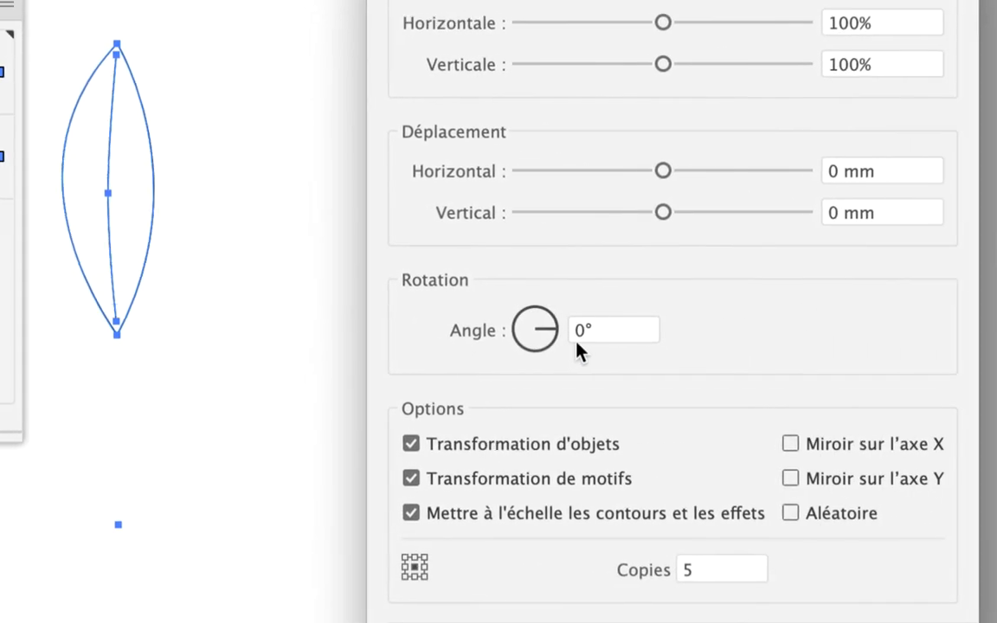
pyautogui.click(577, 337)
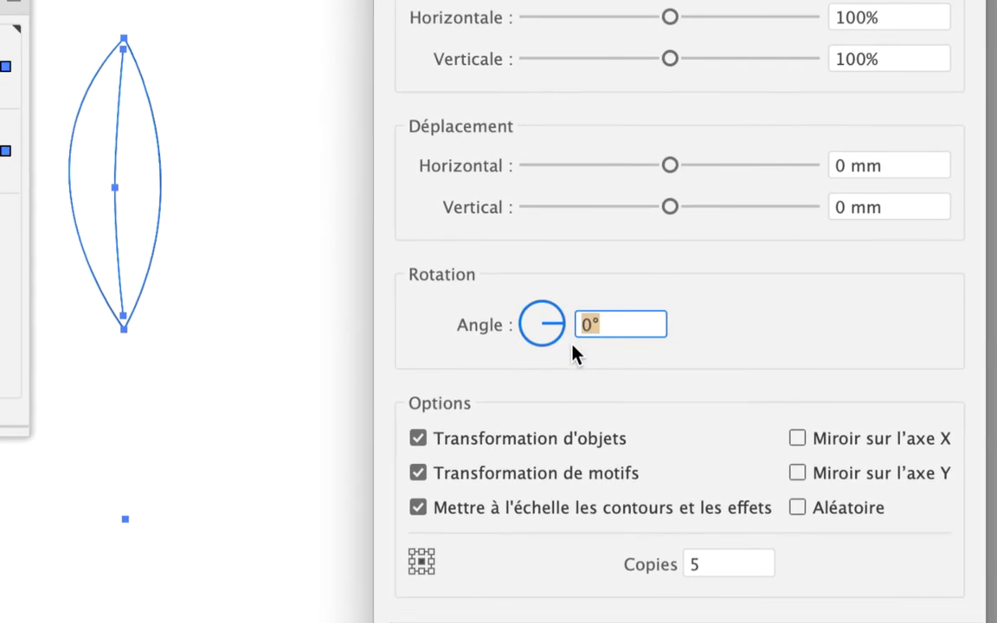
pyautogui.write('60')
pyautogui.press('Tab')
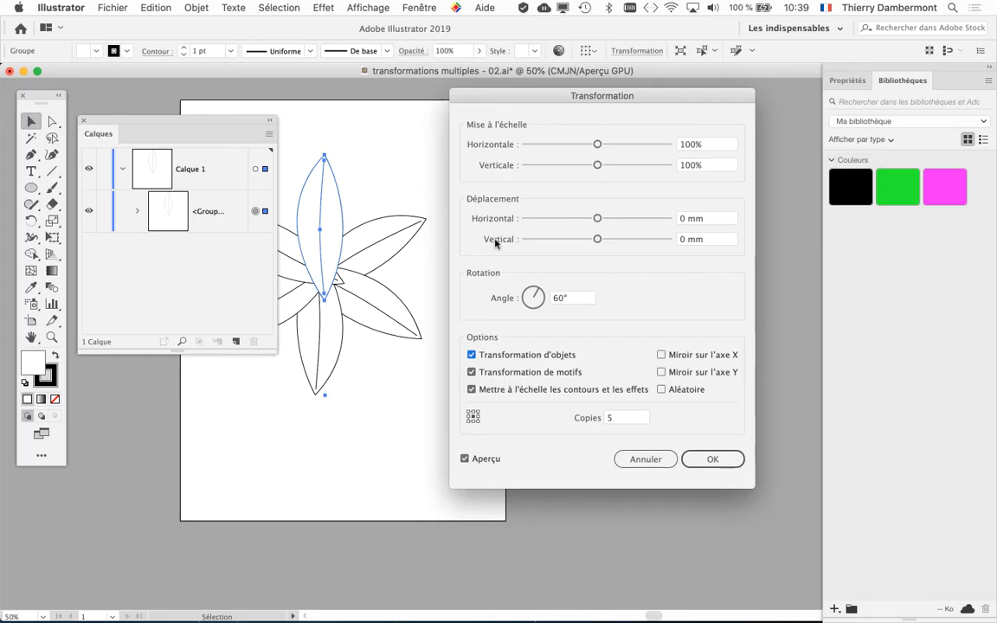
# Turn off object transformation in the group's Transform effect and apply the change
pyautogui.moveTo(498, 99); pyautogui.dragTo(700, 113)
pyautogui.click(658, 368)
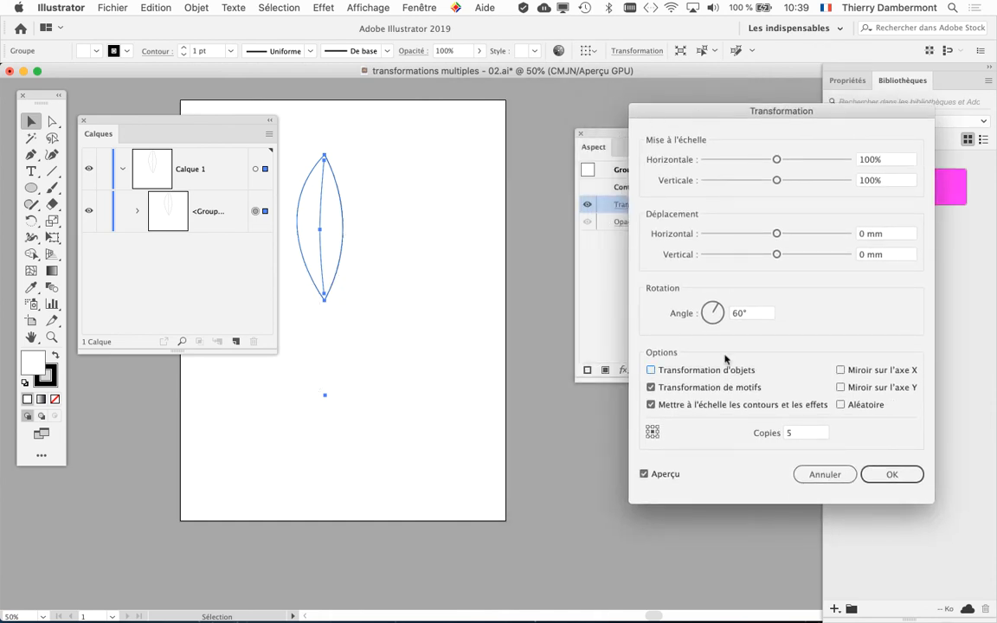
pyautogui.click(886, 474)
# Arrange the artboard and Appearance panel side by side, check the applied Transform effect's settings with the preview on, and cancel
pyautogui.moveTo(456, 348); pyautogui.dragTo(618, 358)
pyautogui.moveTo(679, 141); pyautogui.dragTo(746, 129)
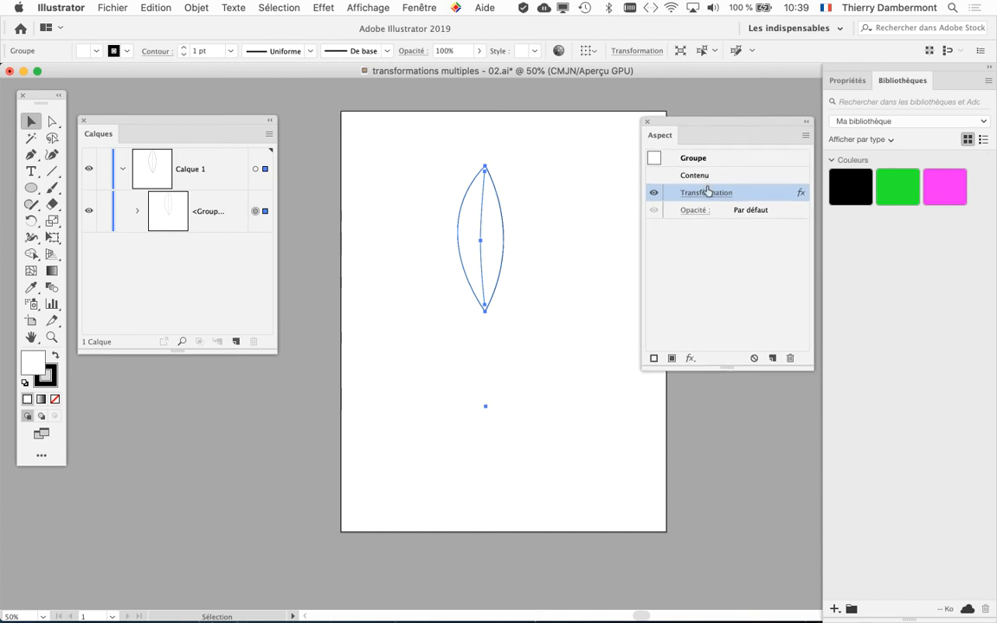
pyautogui.click(712, 197)
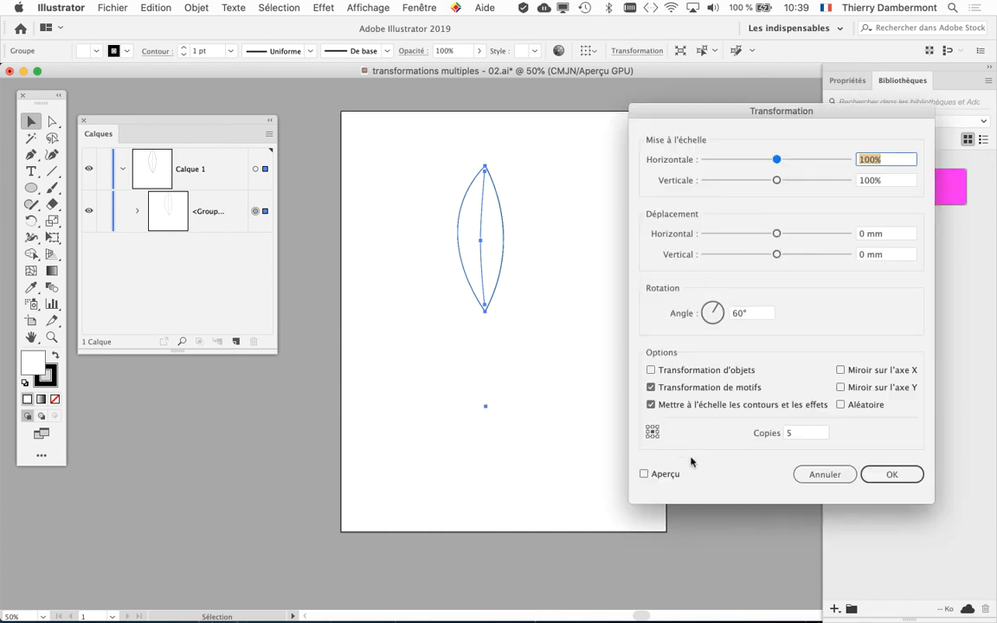
pyautogui.click(663, 474)
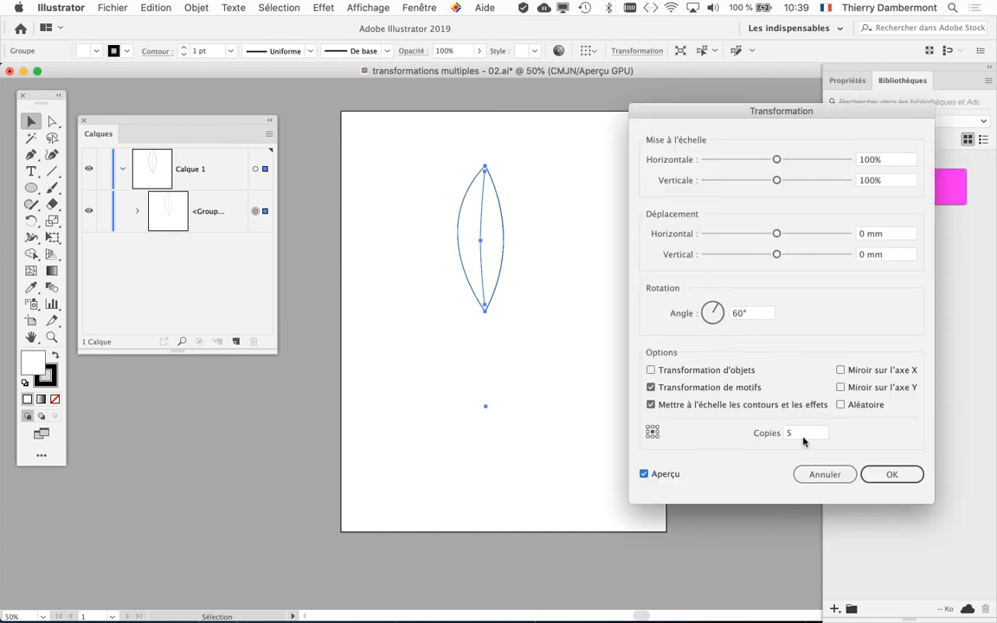
pyautogui.click(823, 472)
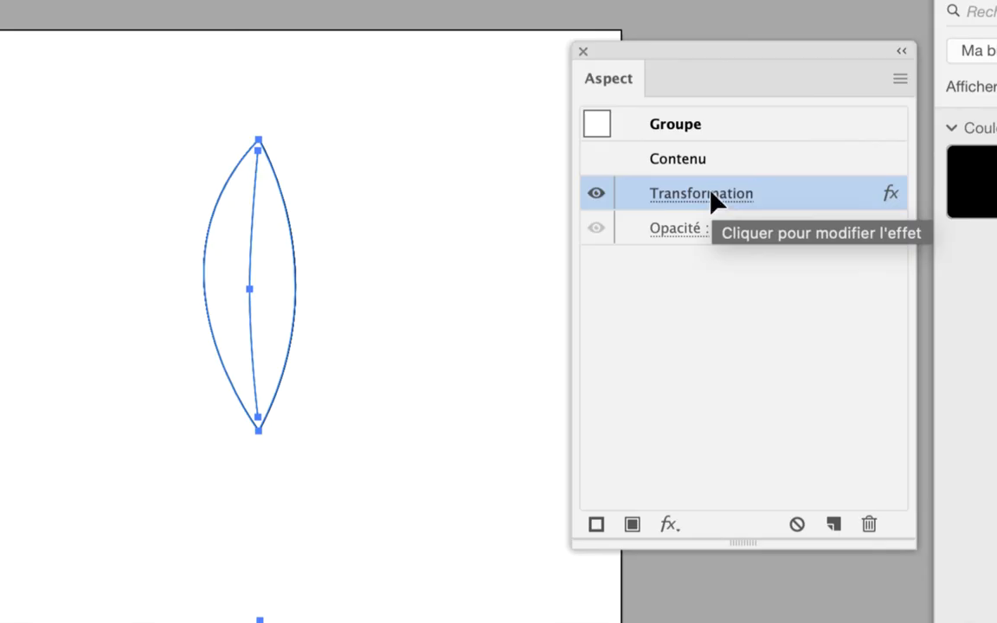
# Reopen the group's Transform effect with the preview on, turn object transformation back on, and review the angle and copies values
pyautogui.click(705, 198)
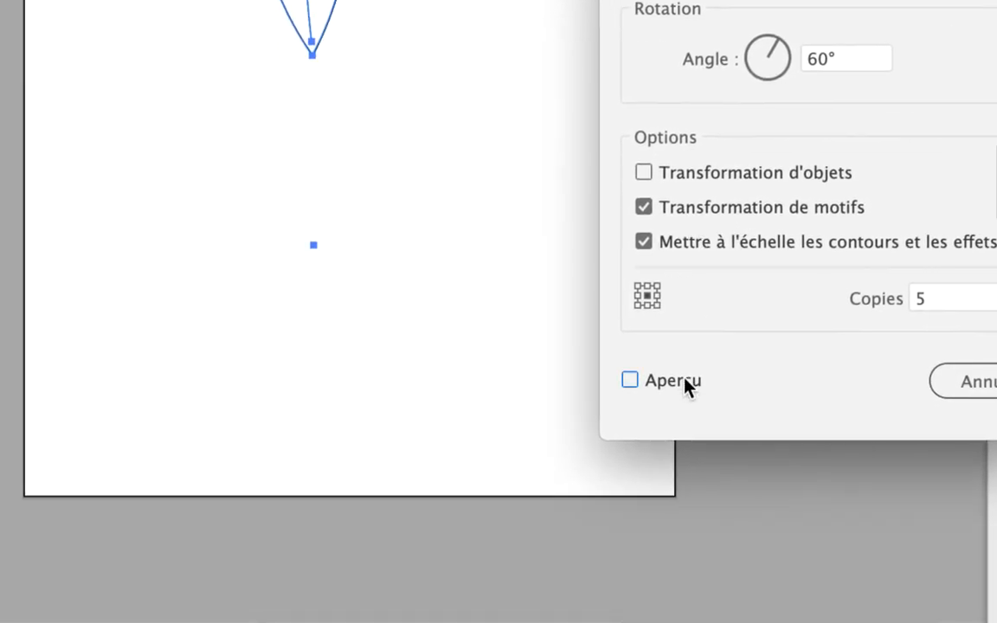
pyautogui.click(684, 385)
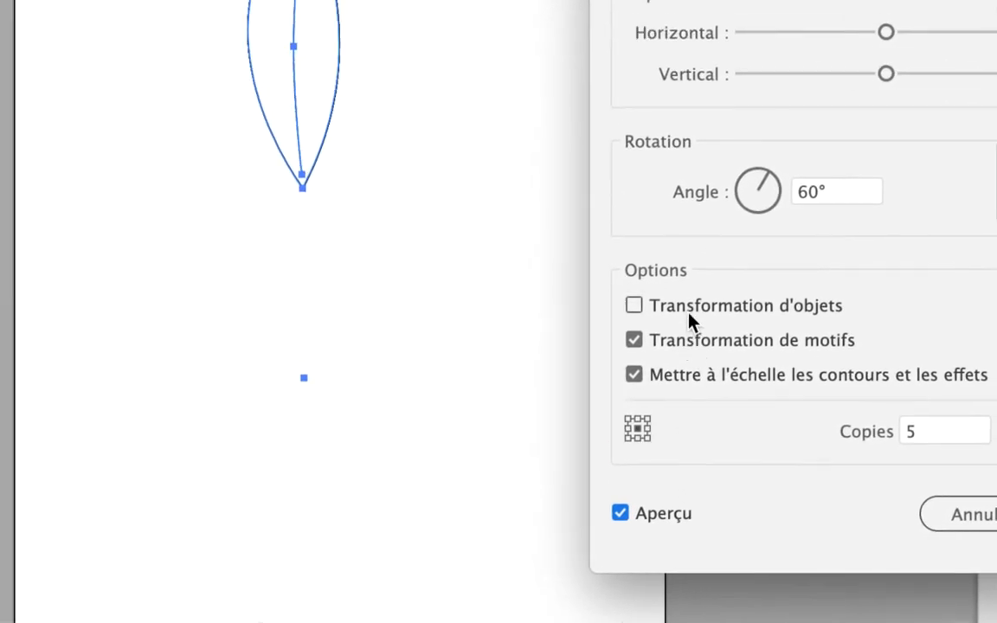
pyautogui.click(706, 179)
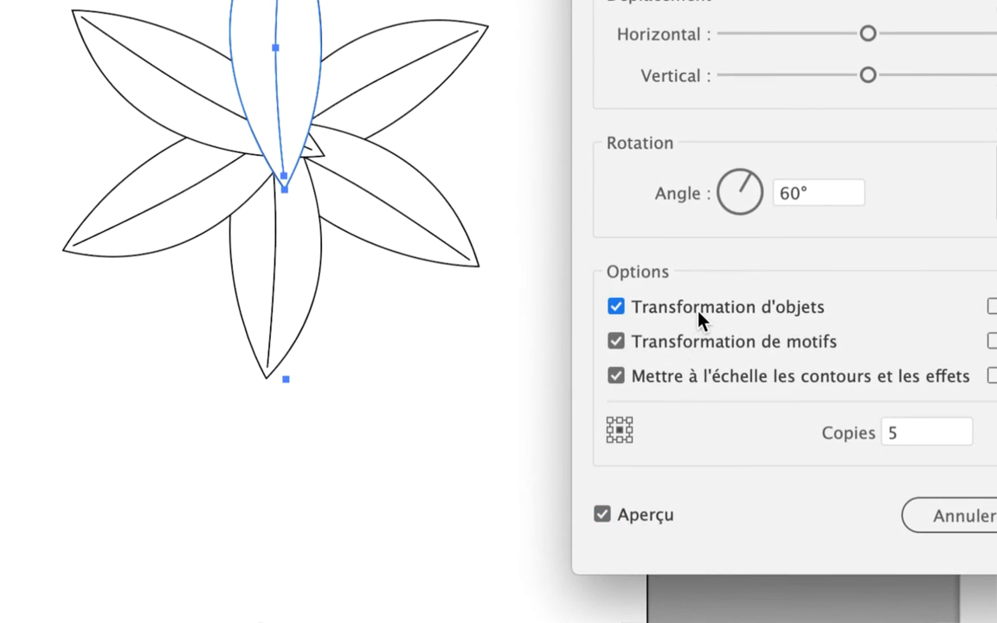
pyautogui.click(715, 313)
pyautogui.click(701, 318)
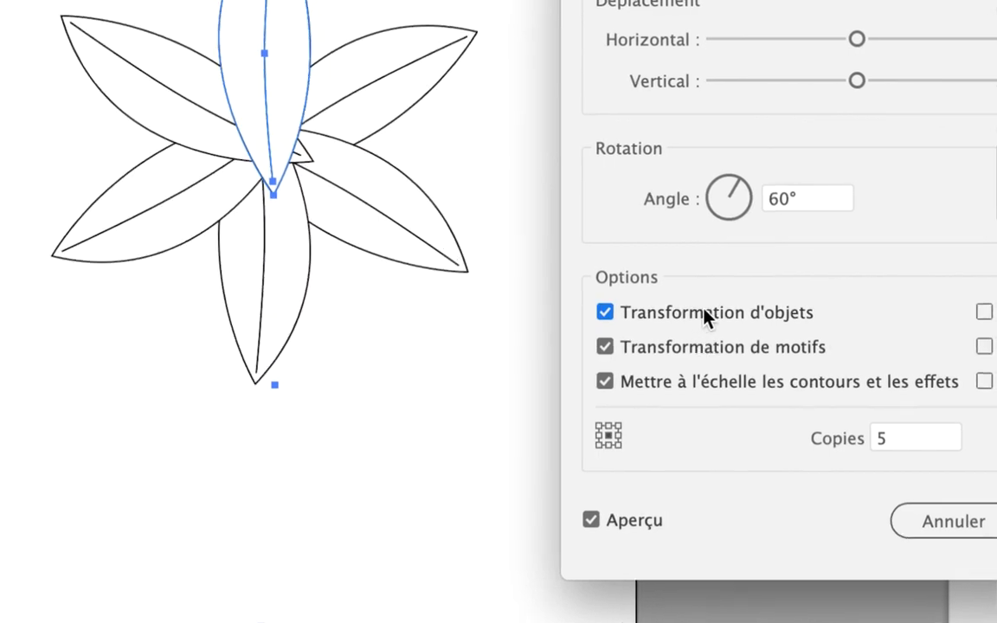
pyautogui.click(796, 198)
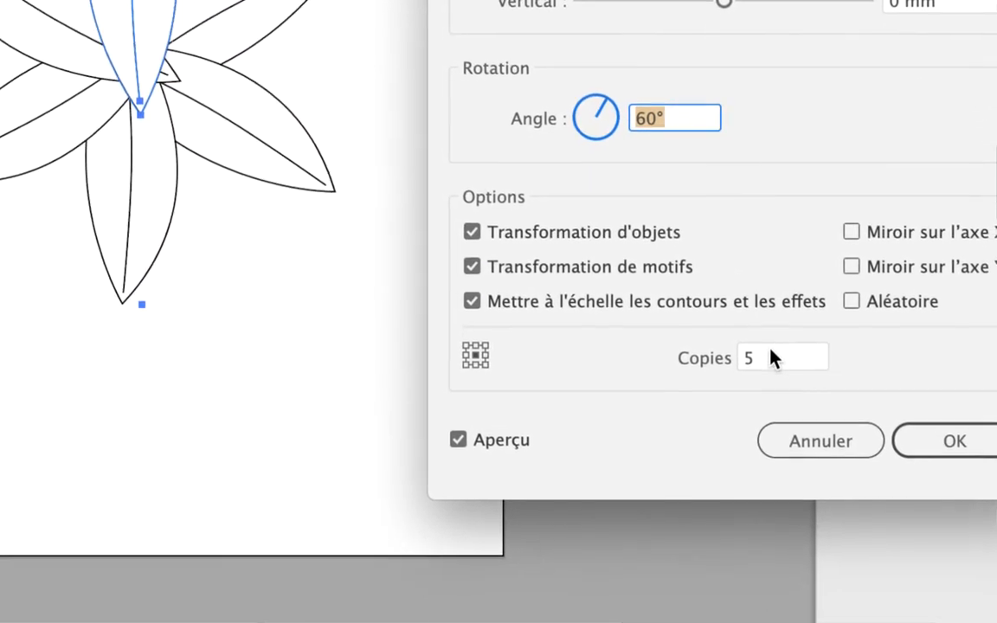
pyautogui.click(788, 431)
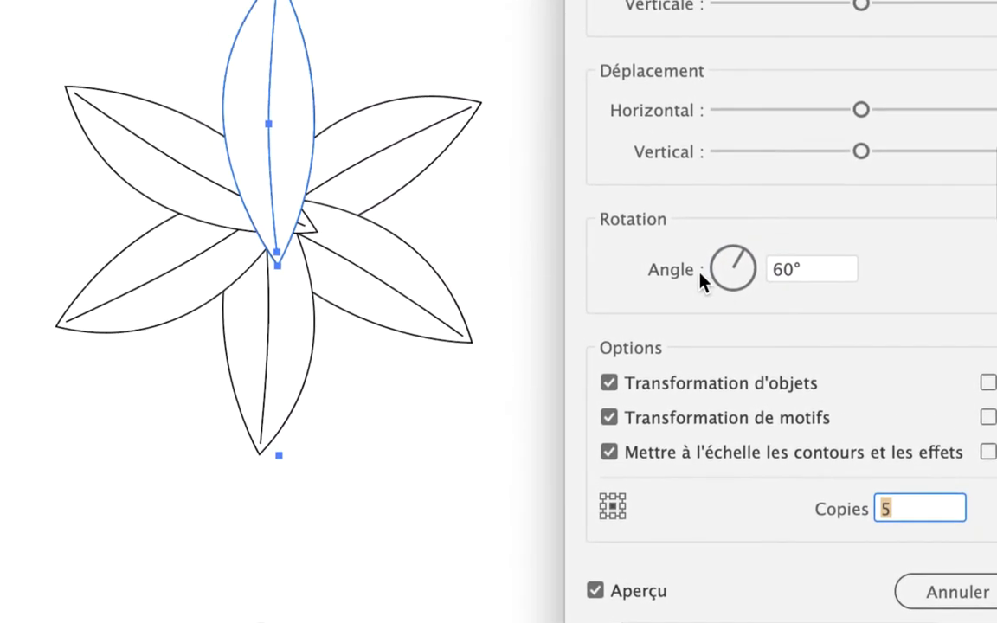